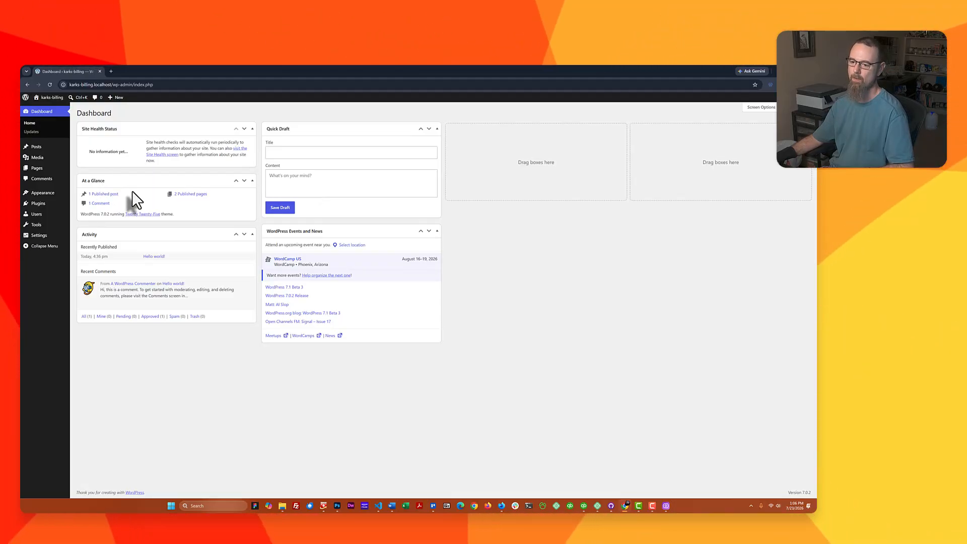
Step: Upload the plugin file karks-crm.zip to the WordPress site and install it
{"action": "mouse_move", "coordinate": [39, 207]}
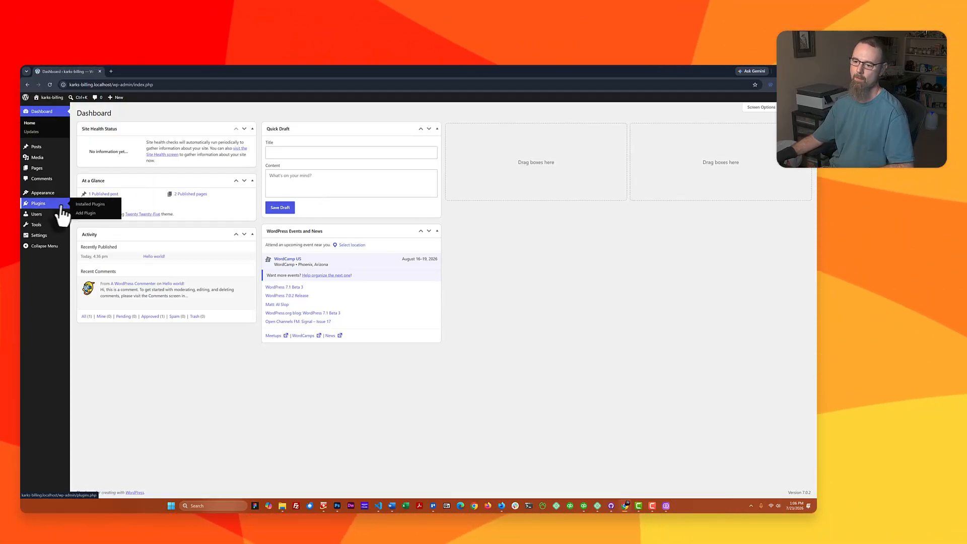
{"action": "left_click", "coordinate": [84, 213]}
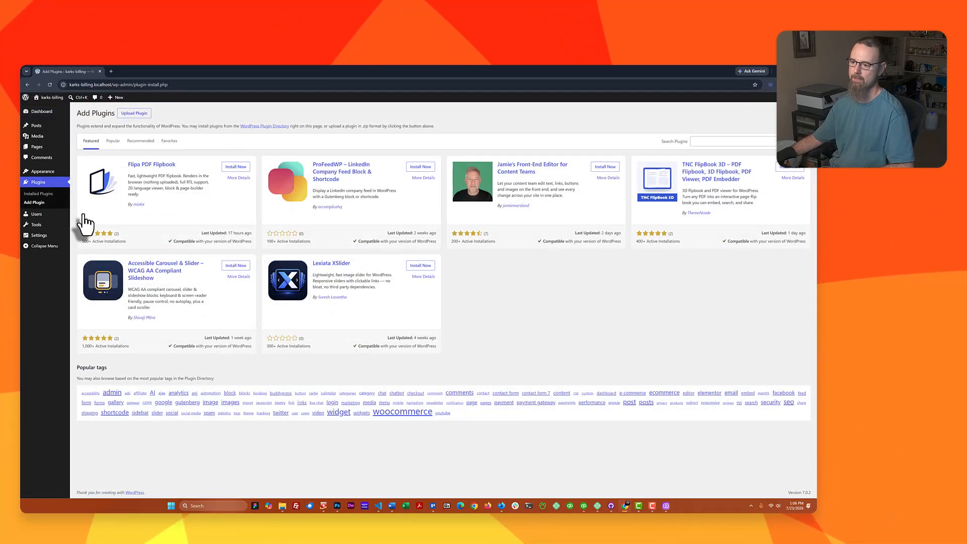
{"action": "left_click", "coordinate": [131, 115]}
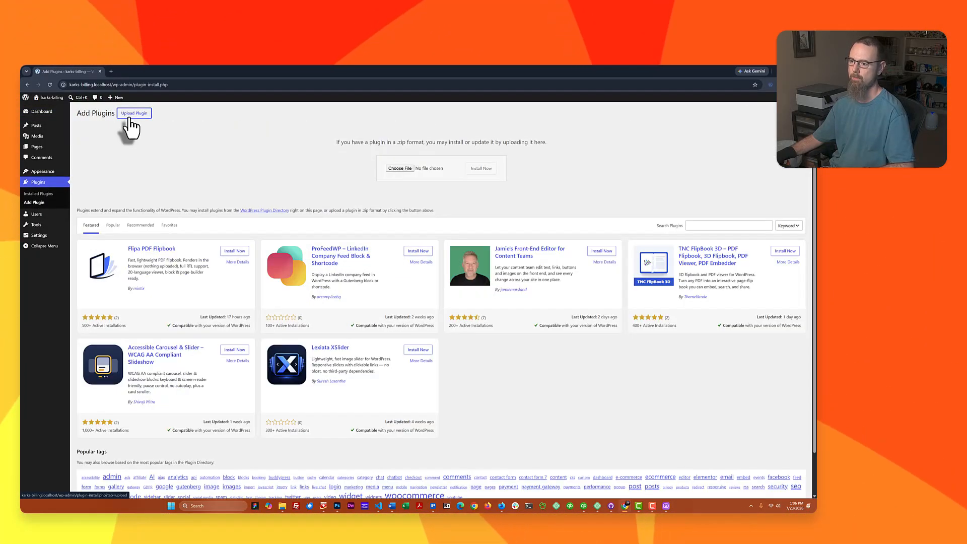
{"action": "left_click", "coordinate": [392, 170]}
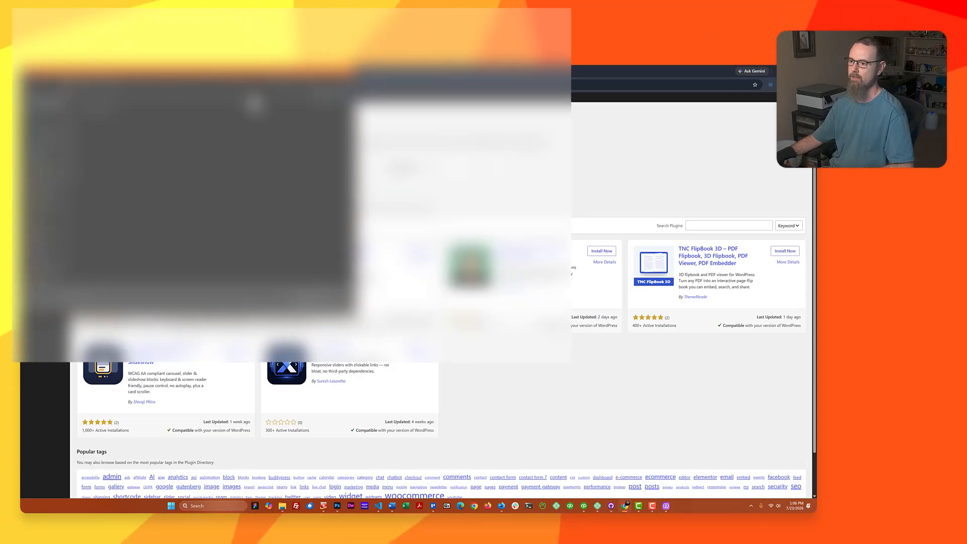
{"action": "left_click_drag", "start_coordinate": [224, 83], "coordinate": [292, 137]}
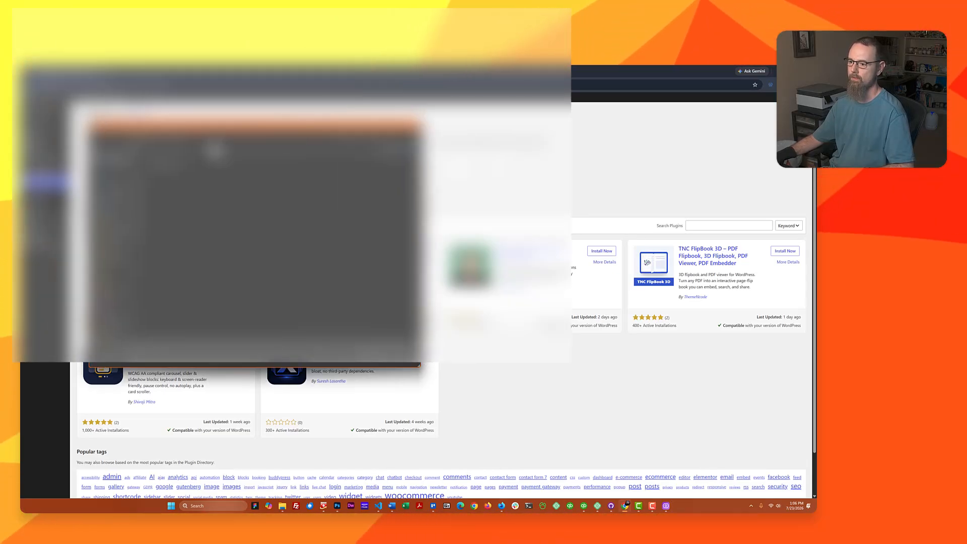
{"action": "double_click", "coordinate": [170, 161]}
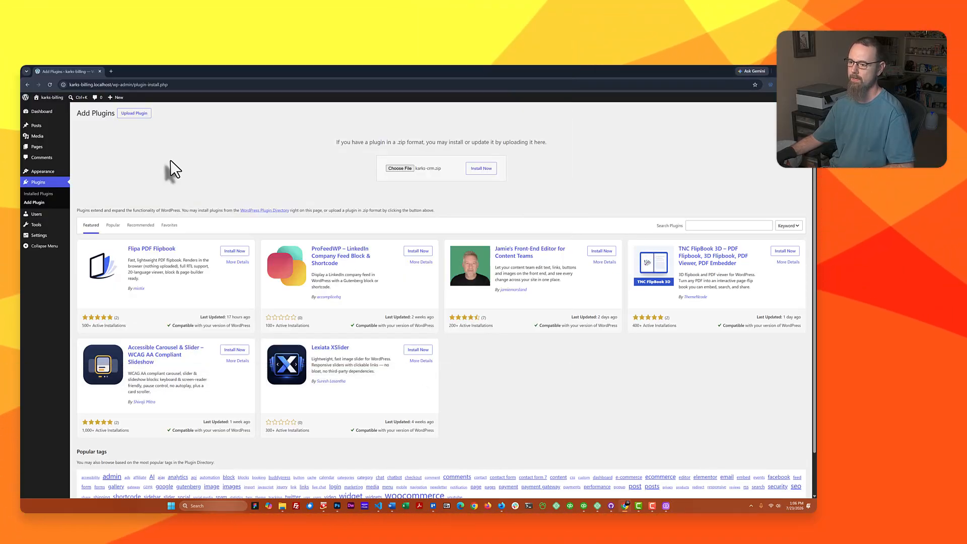
{"action": "left_click", "coordinate": [485, 170]}
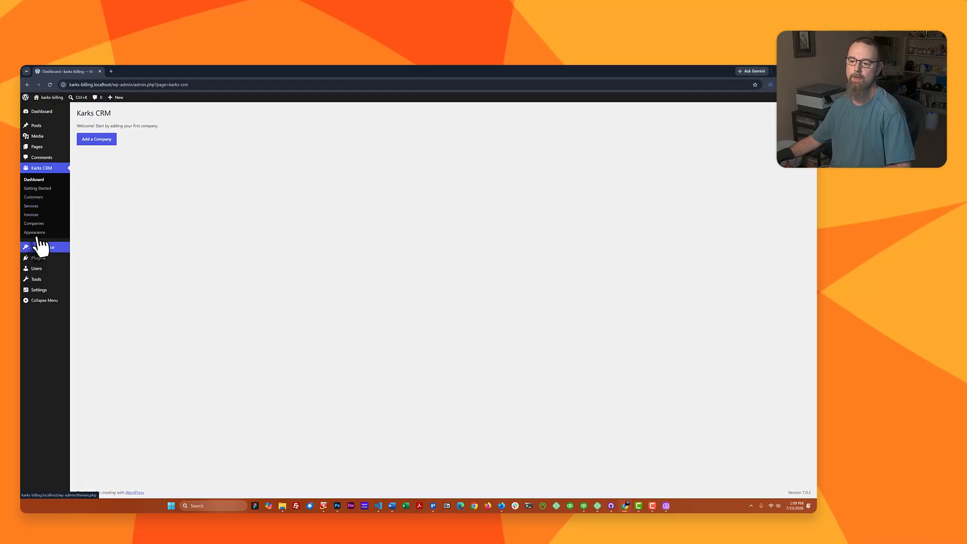
Step: Import a company into Karks CRM from the export file my-fake-agency-demo-export.json
{"action": "left_click", "coordinate": [50, 192]}
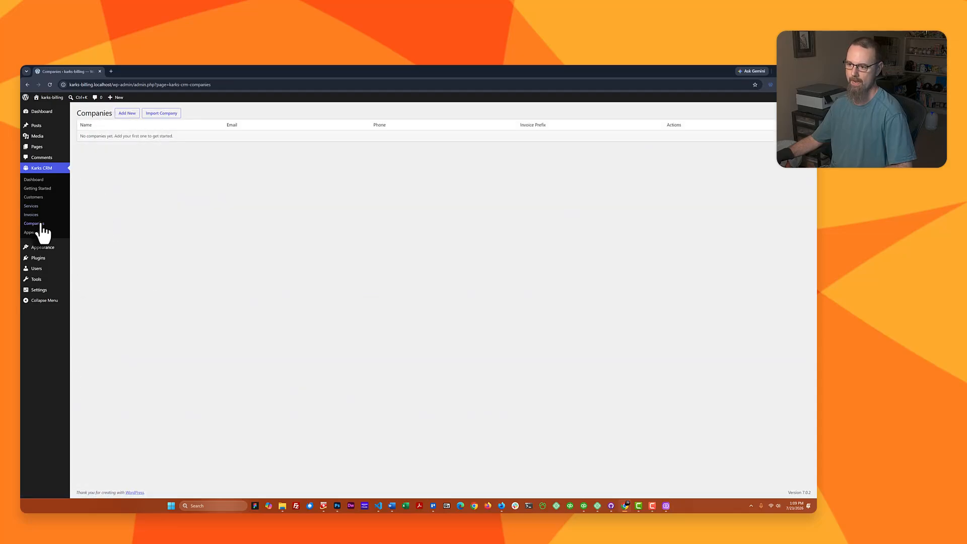
{"action": "left_click", "coordinate": [158, 116]}
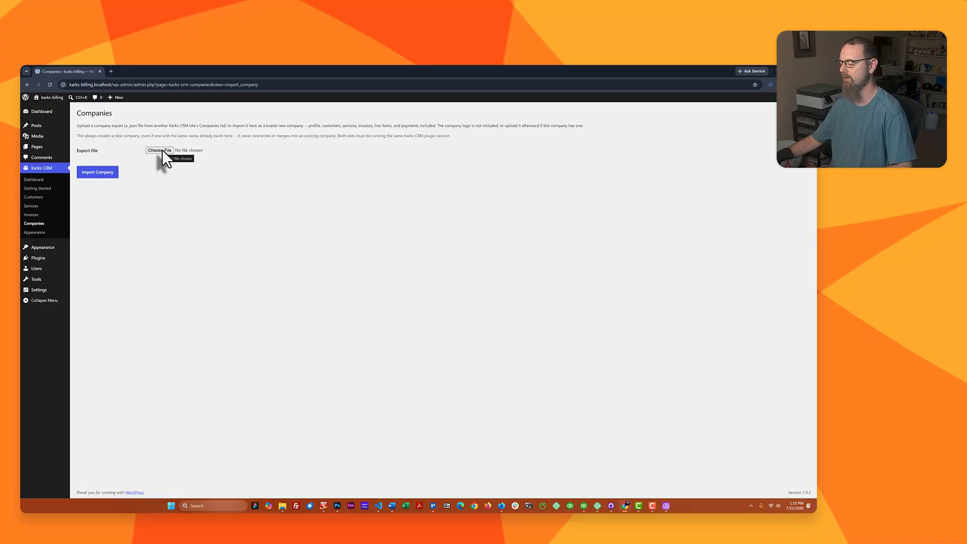
{"action": "left_click", "coordinate": [161, 149]}
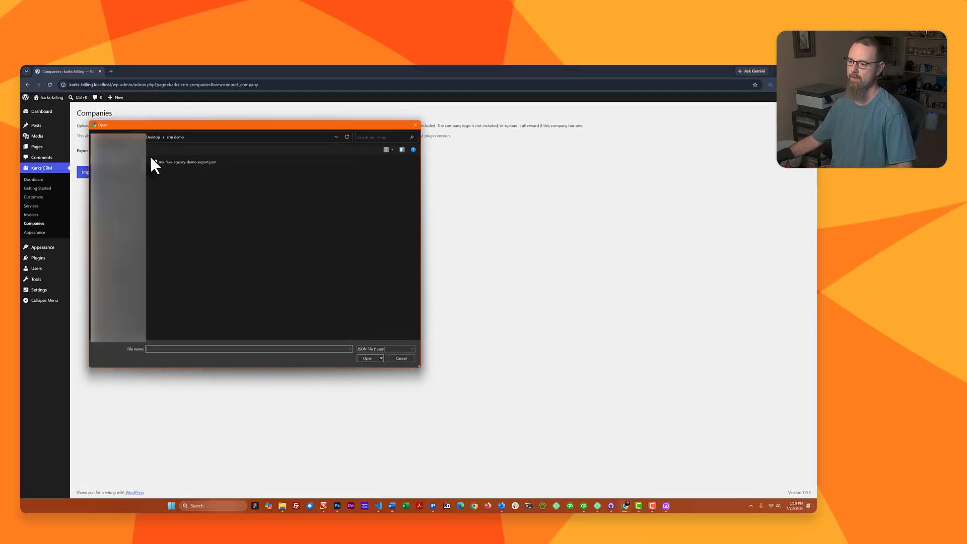
{"action": "left_click", "coordinate": [167, 163]}
{"action": "double_click", "coordinate": [167, 163]}
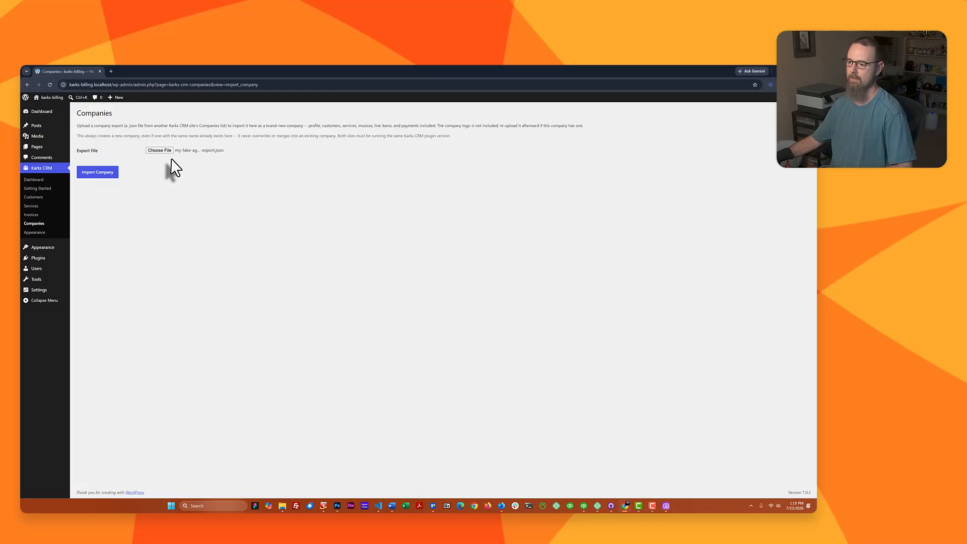
{"action": "left_click", "coordinate": [108, 174]}
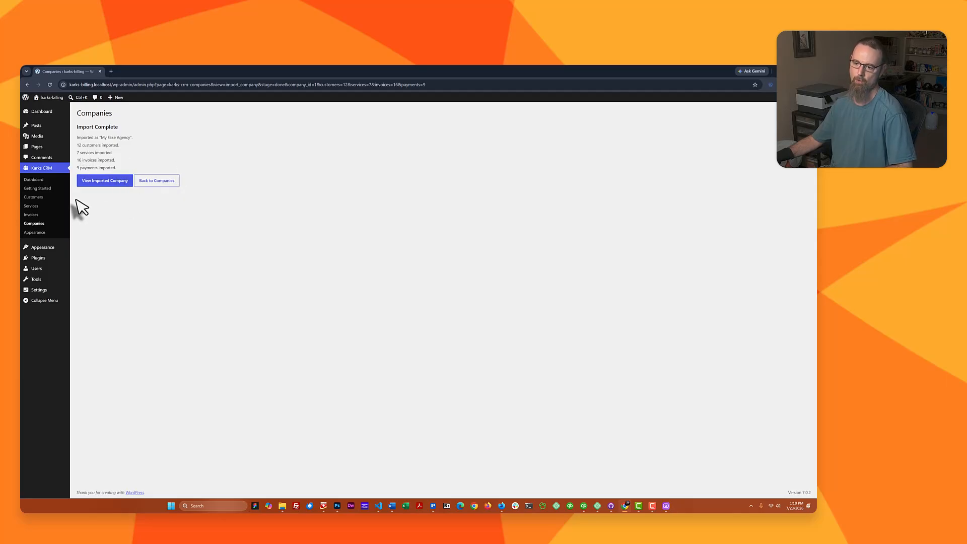
Step: Review the imported customers, services and invoices, and examine the company settings of My Fake Agency
{"action": "left_click", "coordinate": [49, 198]}
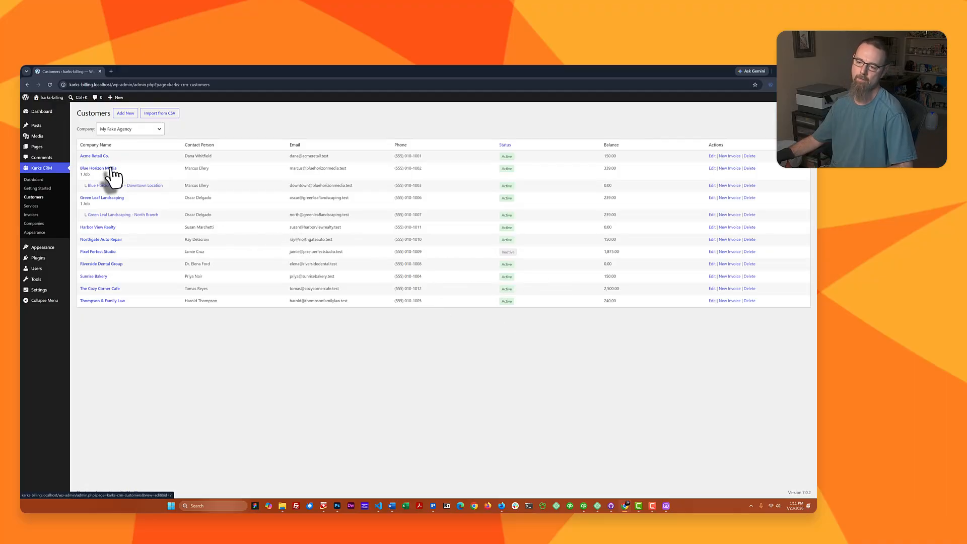
{"action": "left_click", "coordinate": [31, 206]}
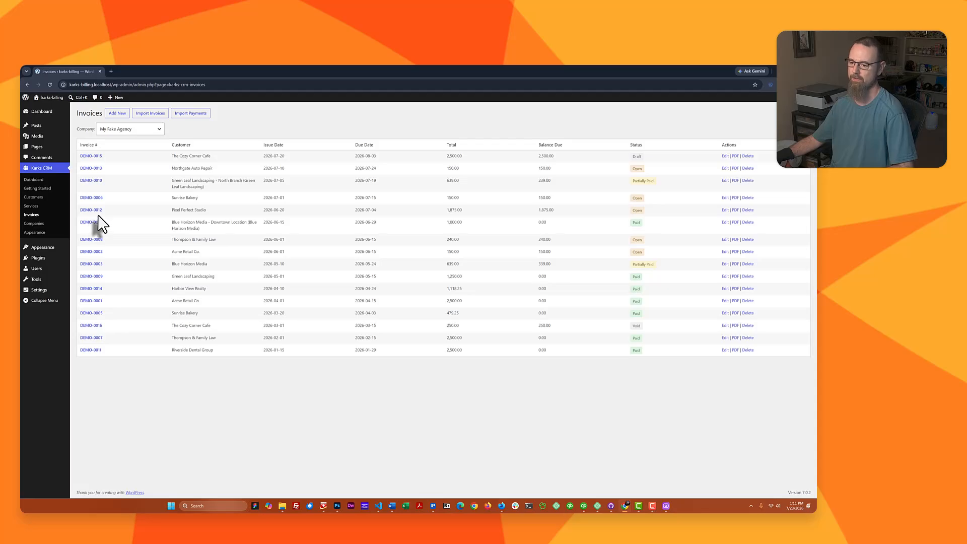
{"action": "left_click", "coordinate": [36, 225]}
{"action": "left_click", "coordinate": [94, 136]}
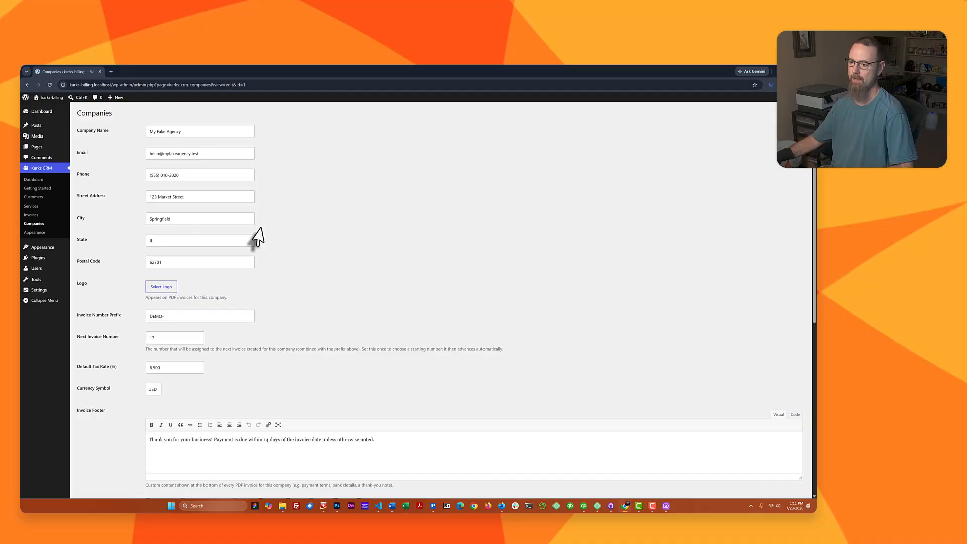
{"action": "scroll", "coordinate": [257, 228], "scroll_direction": "down", "scroll_amount": 4}
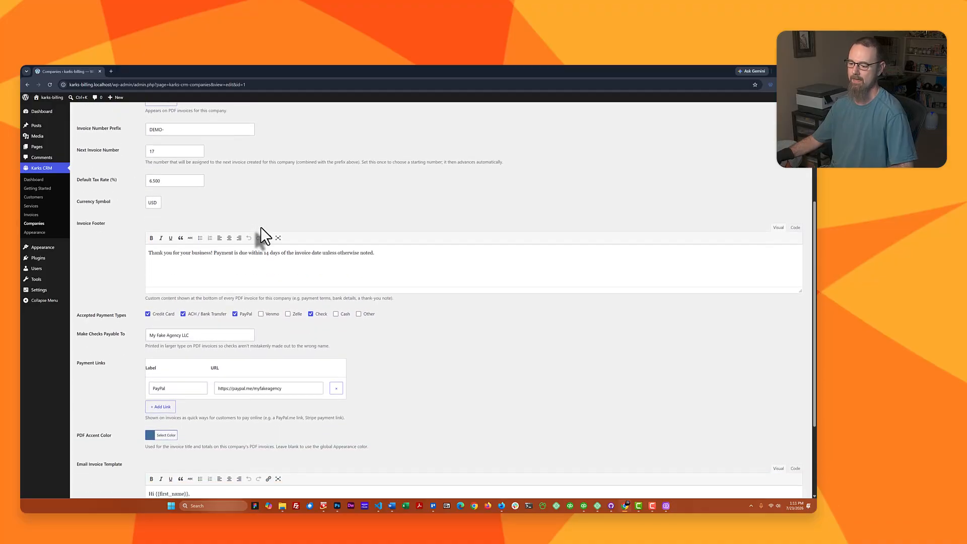
{"action": "scroll", "coordinate": [261, 228], "scroll_direction": "up", "scroll_amount": 1}
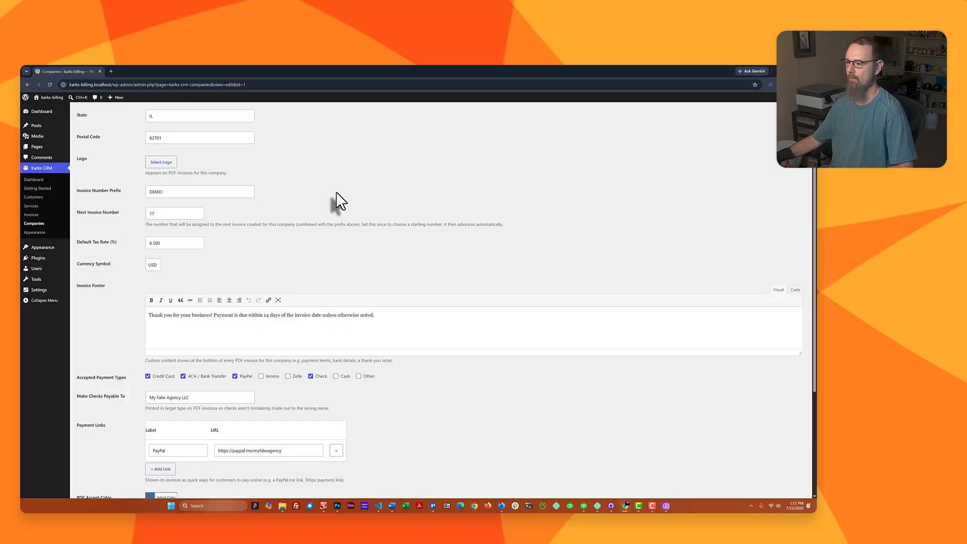
{"action": "scroll", "coordinate": [336, 193], "scroll_direction": "down", "scroll_amount": 3}
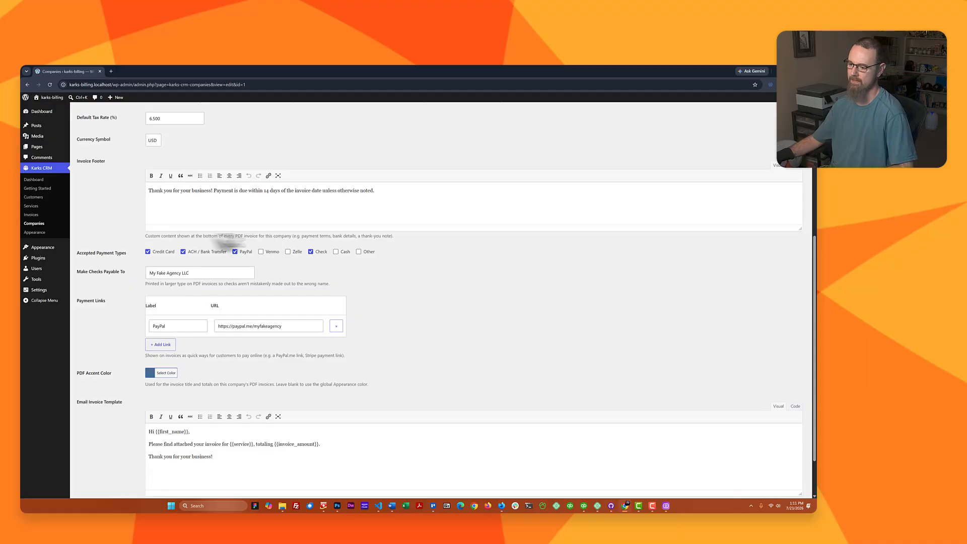
{"action": "scroll", "coordinate": [146, 237], "scroll_direction": "down", "scroll_amount": 1}
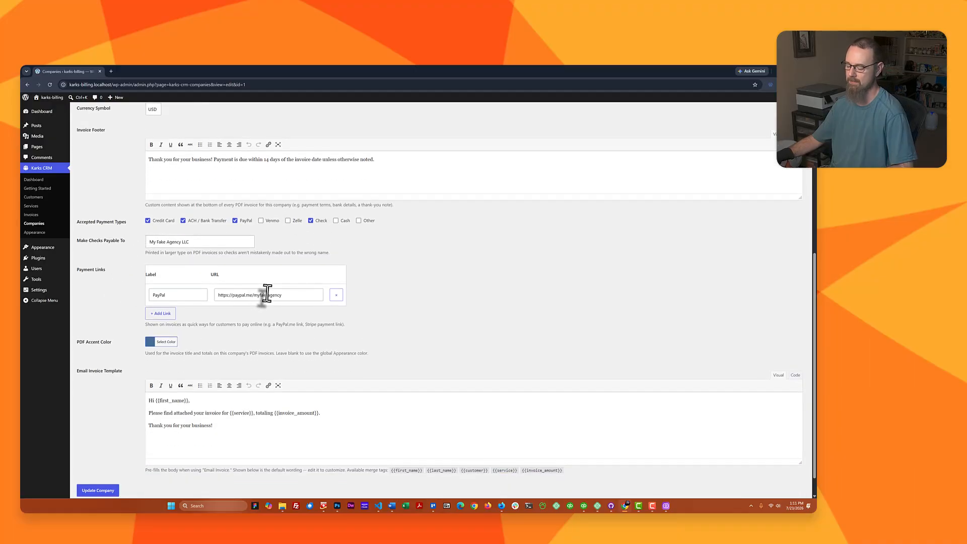
{"action": "scroll", "coordinate": [292, 276], "scroll_direction": "down", "scroll_amount": 1}
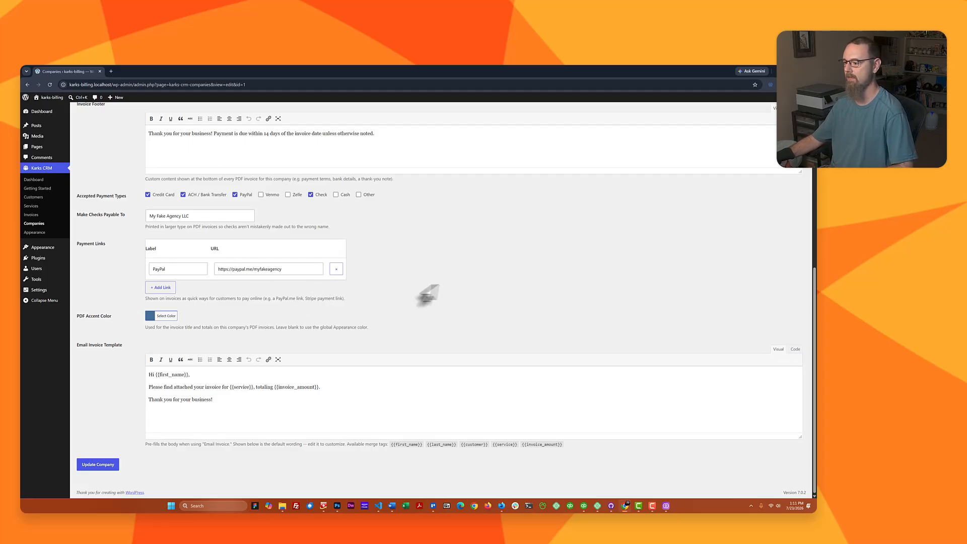
{"action": "scroll", "coordinate": [386, 348], "scroll_direction": "up", "scroll_amount": 6}
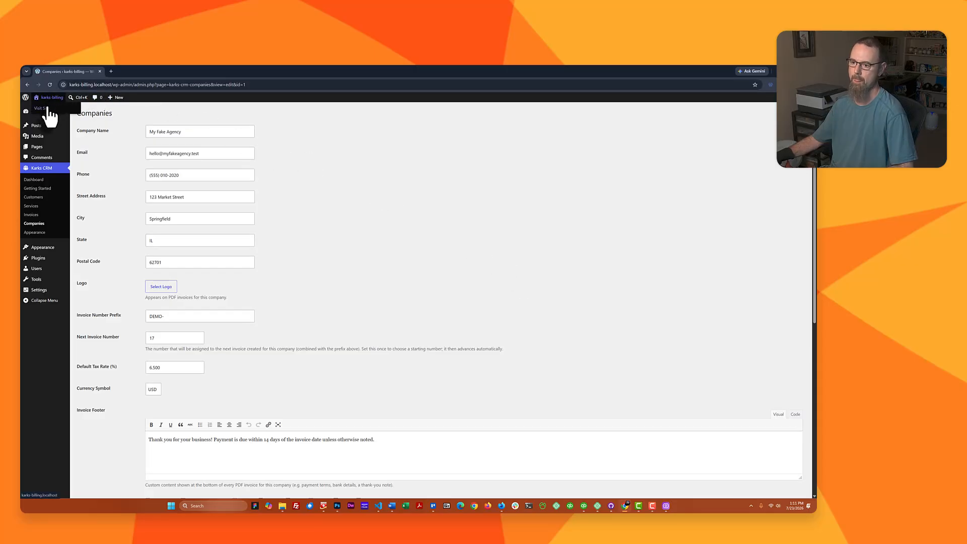
Step: Visit the public site and open the My Fake Agency overview from its CRM page
{"action": "left_click", "coordinate": [50, 108]}
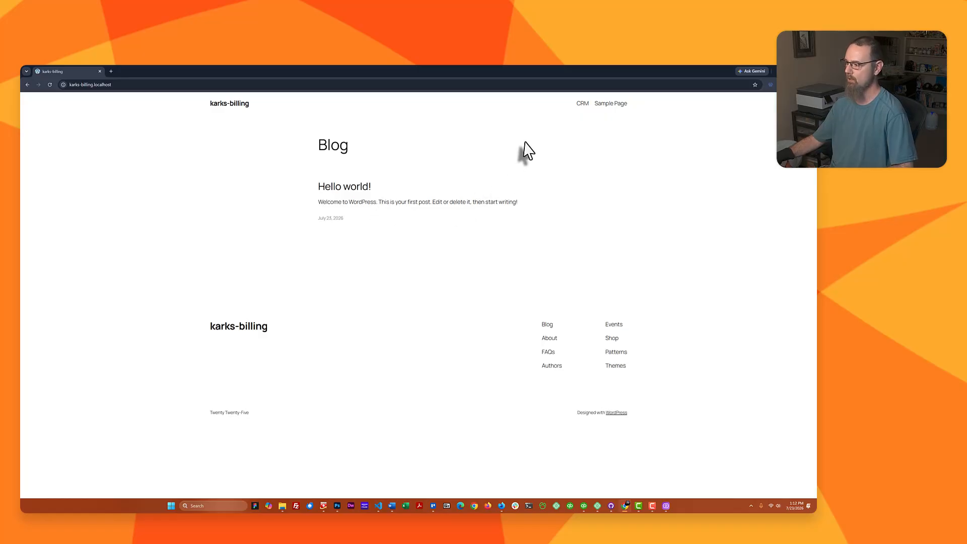
{"action": "left_click", "coordinate": [583, 105]}
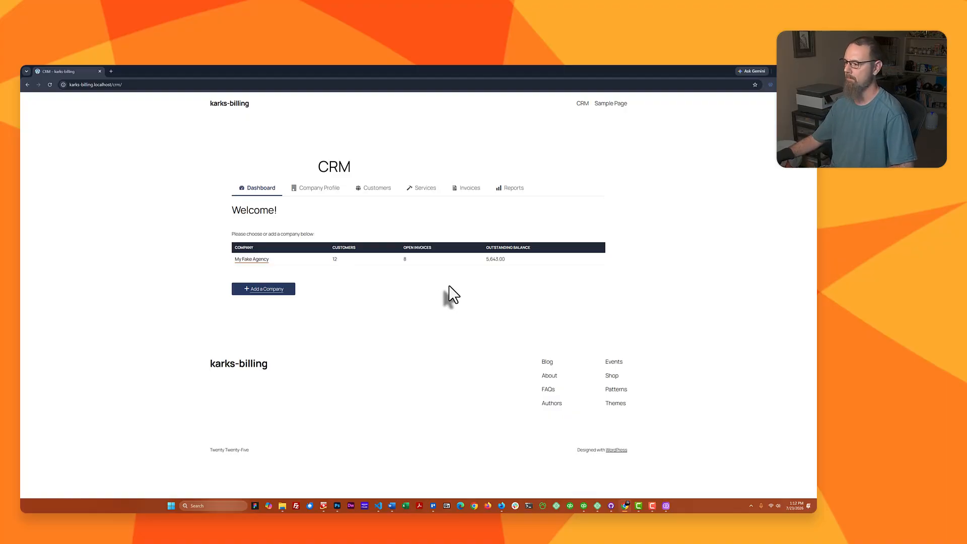
{"action": "left_click", "coordinate": [538, 271]}
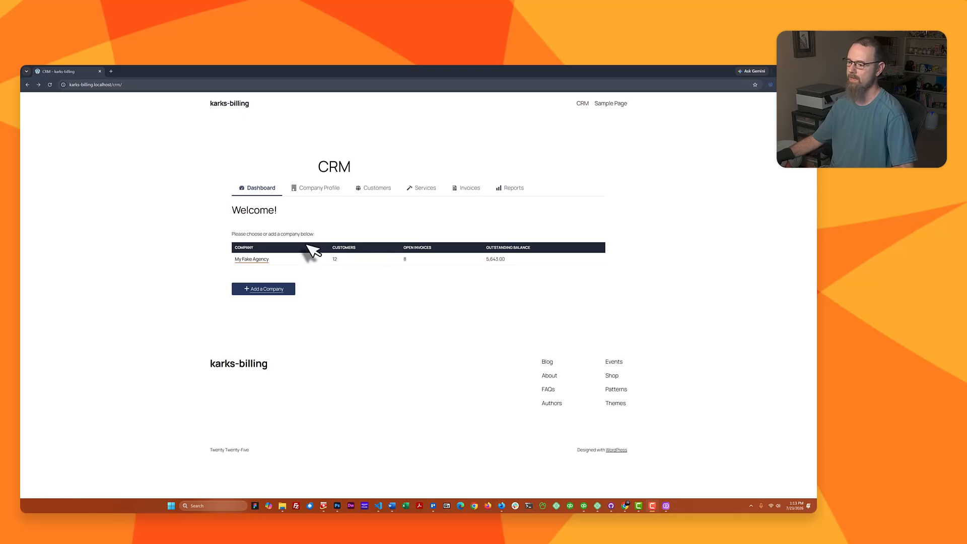
{"action": "left_click", "coordinate": [257, 260]}
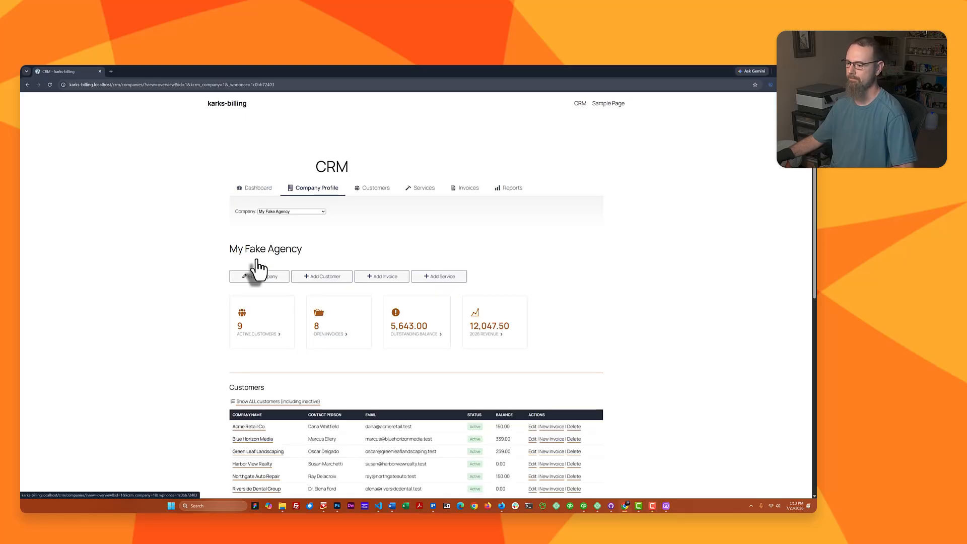
Step: Show the invoices with all statuses on the My Fake Agency overview and examine its customers, invoices and company selector
{"action": "scroll", "coordinate": [166, 253], "scroll_direction": "down", "scroll_amount": 2}
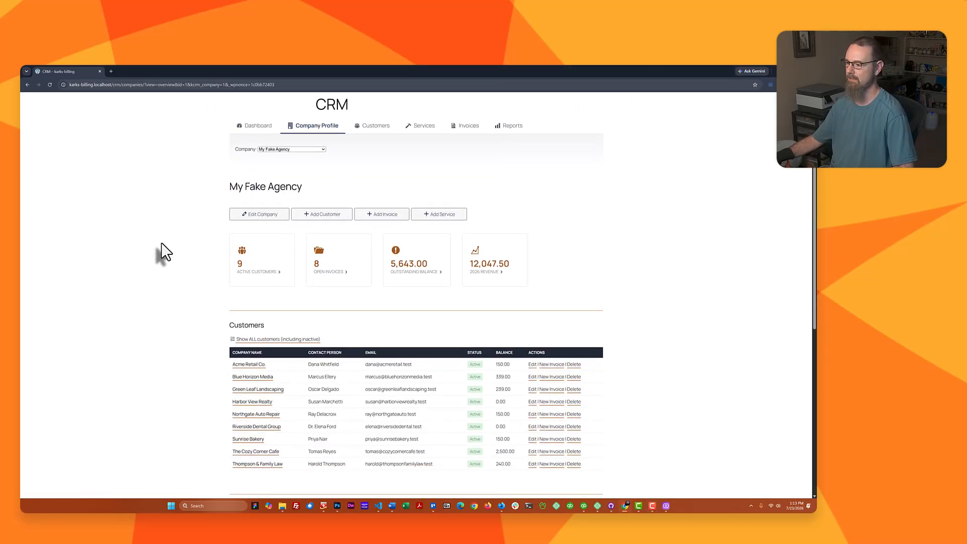
{"action": "scroll", "coordinate": [169, 282], "scroll_direction": "down", "scroll_amount": 3}
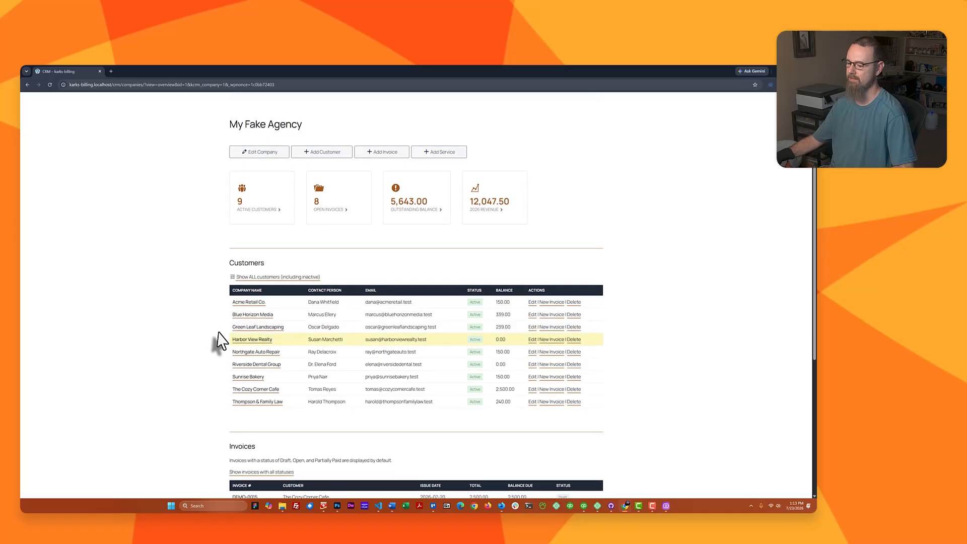
{"action": "scroll", "coordinate": [187, 315], "scroll_direction": "down", "scroll_amount": 2}
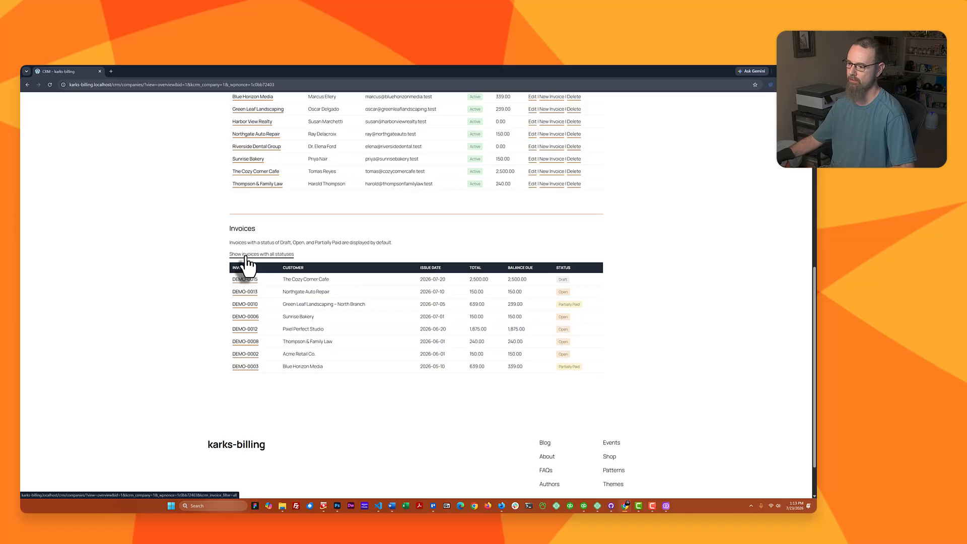
{"action": "left_click", "coordinate": [247, 257]}
{"action": "scroll", "coordinate": [249, 264], "scroll_direction": "down", "scroll_amount": 5}
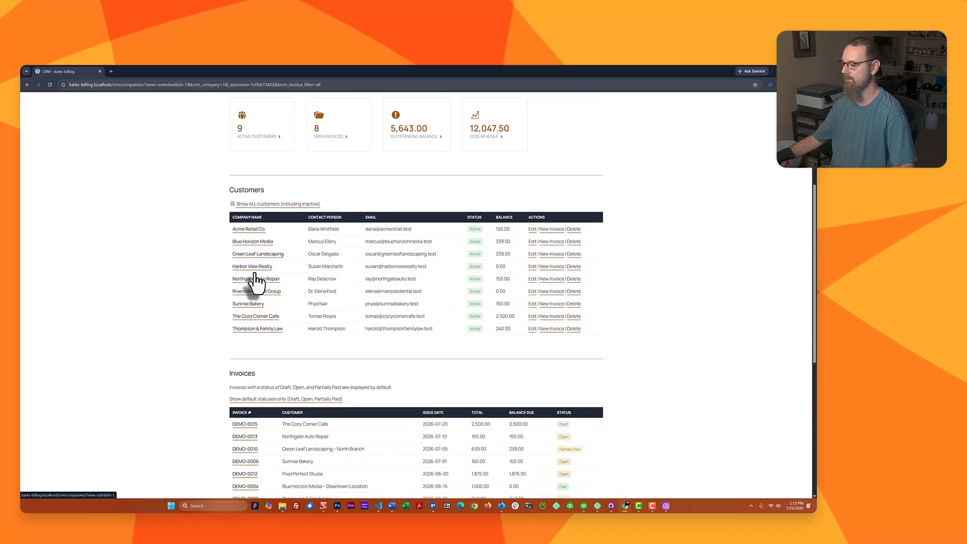
{"action": "scroll", "coordinate": [255, 276], "scroll_direction": "down", "scroll_amount": 4}
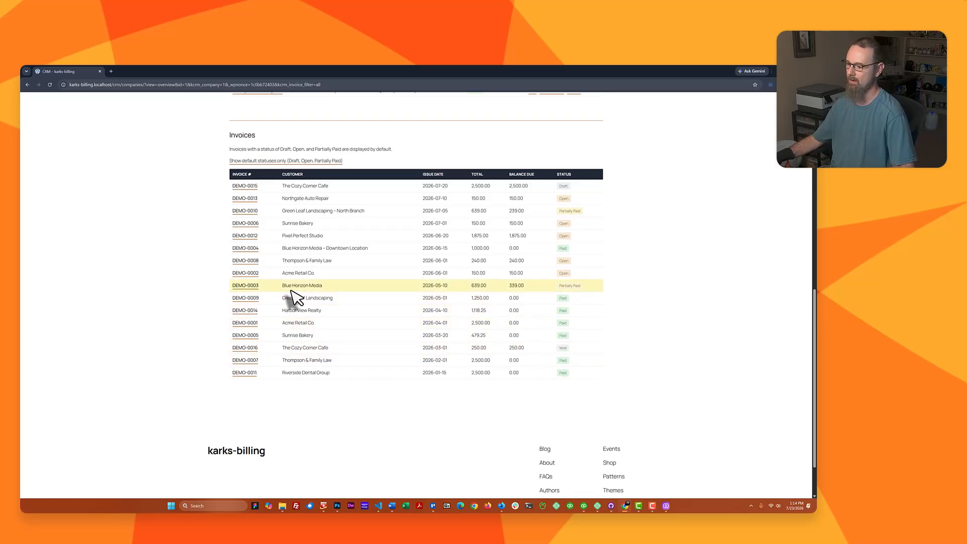
{"action": "scroll", "coordinate": [290, 299], "scroll_direction": "up", "scroll_amount": 2}
{"action": "scroll", "coordinate": [291, 291], "scroll_direction": "up", "scroll_amount": 4}
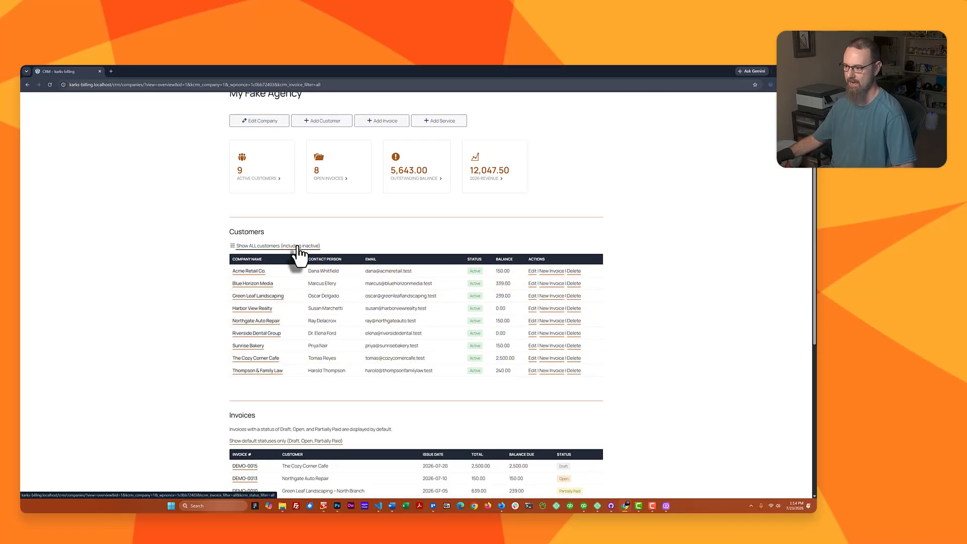
{"action": "scroll", "coordinate": [201, 227], "scroll_direction": "up", "scroll_amount": 2}
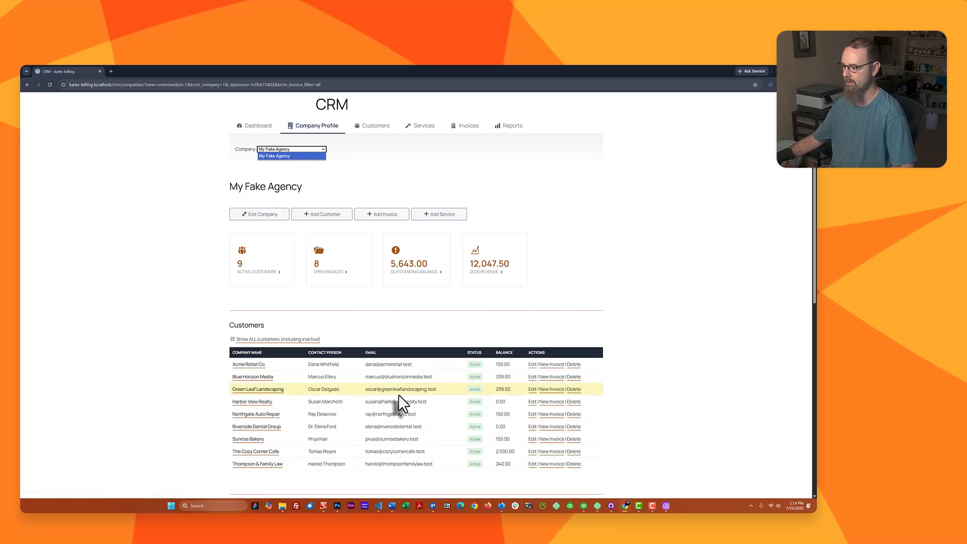
{"action": "left_click", "coordinate": [659, 309]}
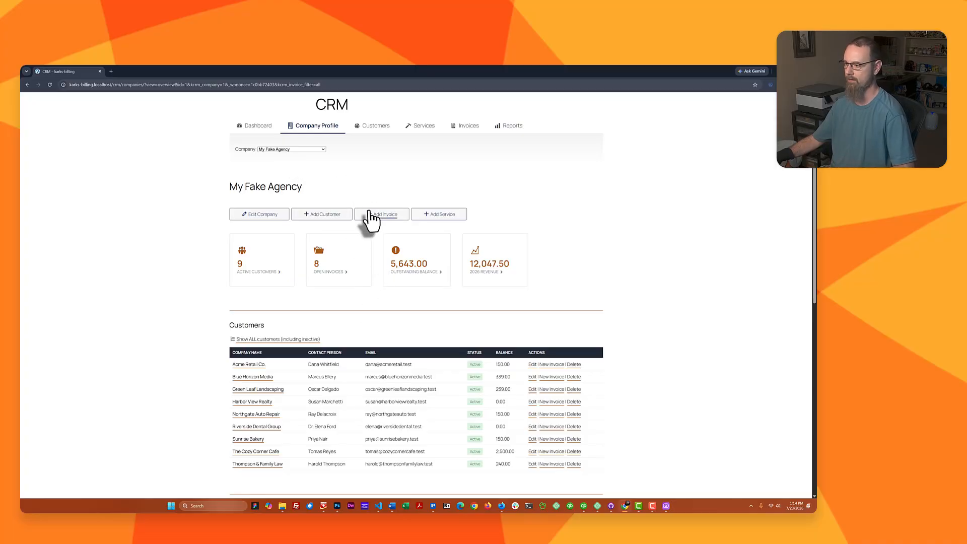
Step: Open the front-end Customers list of My Fake Agency and look through its entries
{"action": "left_click", "coordinate": [369, 126]}
{"action": "scroll", "coordinate": [211, 205], "scroll_direction": "down", "scroll_amount": 2}
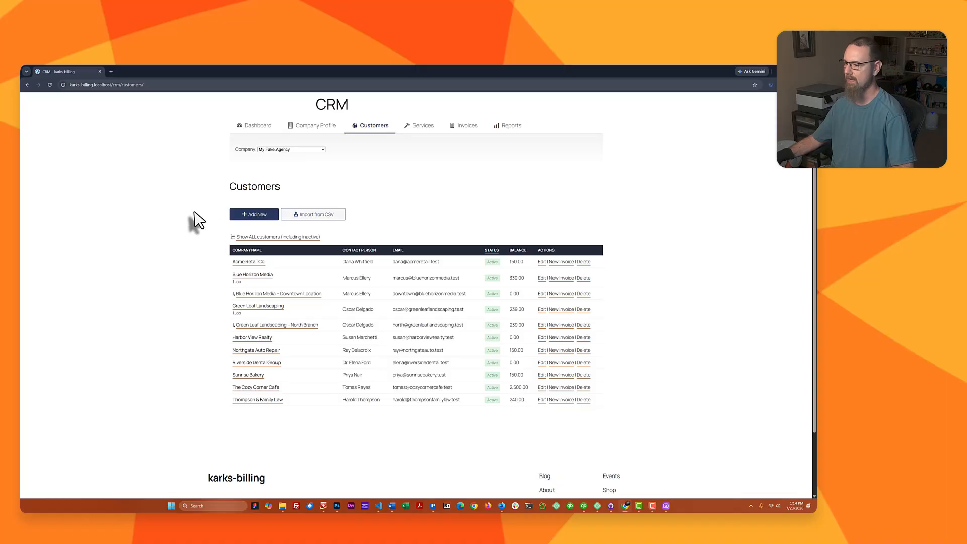
{"action": "scroll", "coordinate": [197, 220], "scroll_direction": "down", "scroll_amount": 2}
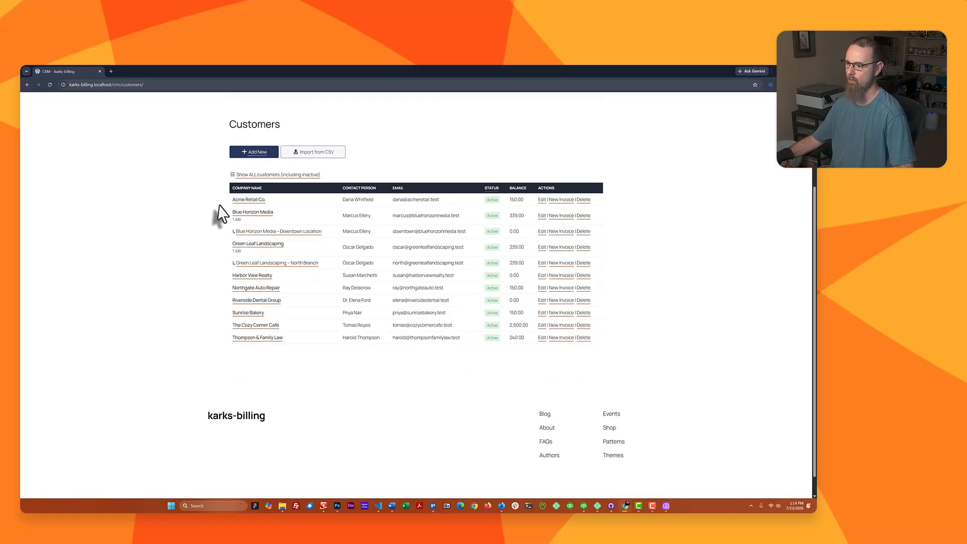
Step: Open the Acme Retail Co. customer record and examine its status setting and the parent customers offered under This is a Job of
{"action": "left_click", "coordinate": [241, 206]}
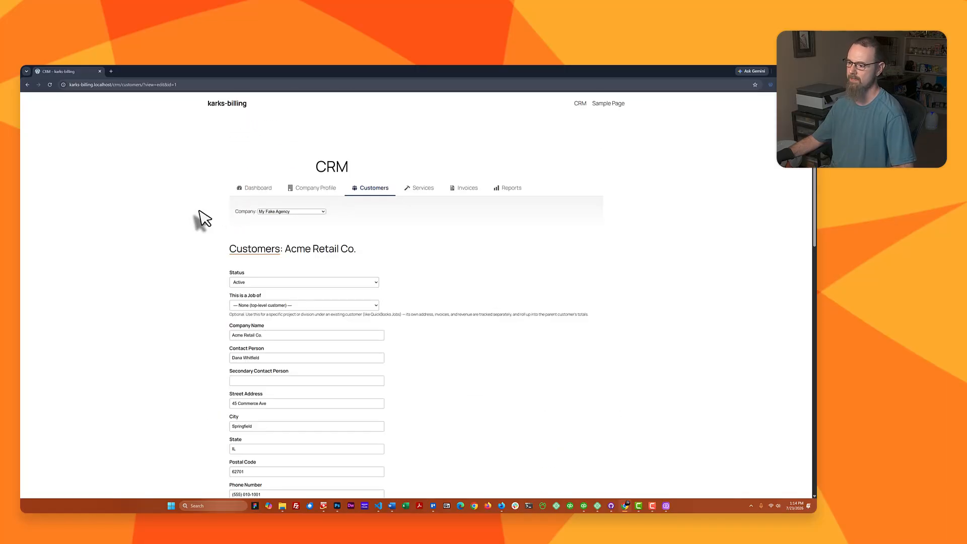
{"action": "scroll", "coordinate": [195, 237], "scroll_direction": "down", "scroll_amount": 1}
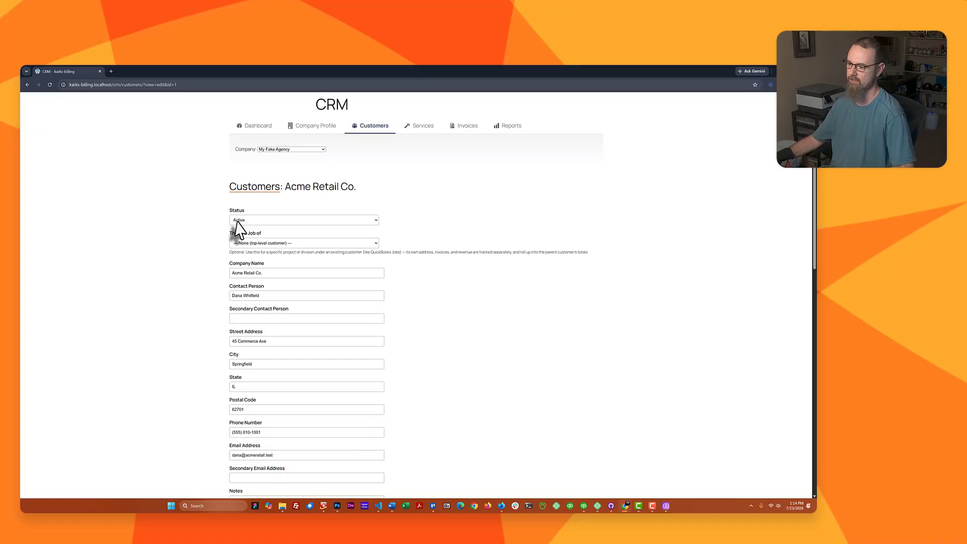
{"action": "left_click", "coordinate": [273, 220]}
{"action": "left_click", "coordinate": [272, 220]}
{"action": "scroll", "coordinate": [199, 232], "scroll_direction": "down", "scroll_amount": 1}
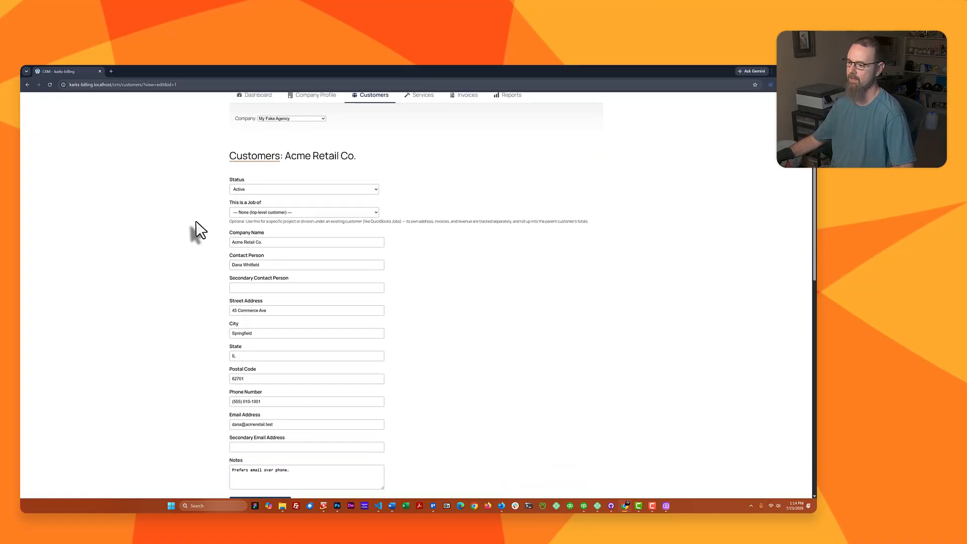
{"action": "left_click", "coordinate": [248, 181]}
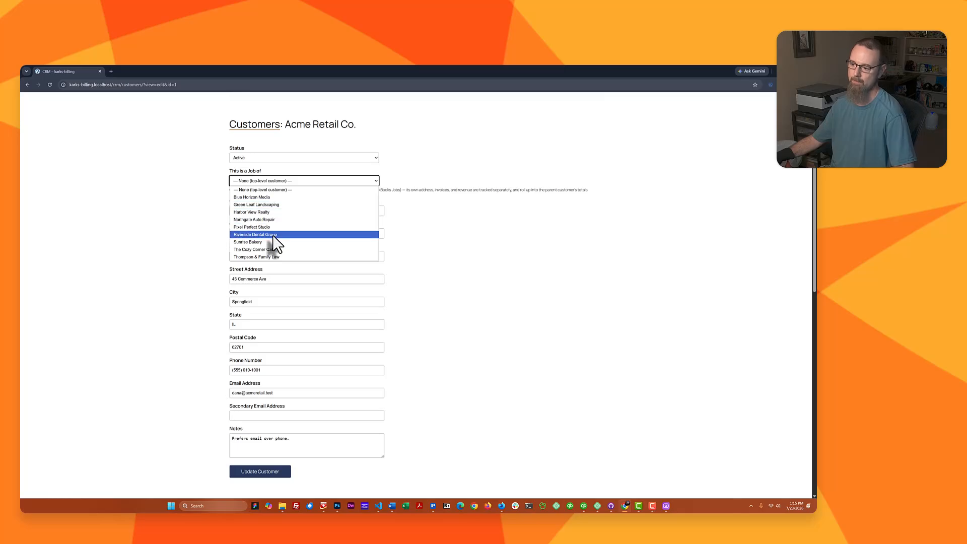
{"action": "left_click", "coordinate": [156, 250]}
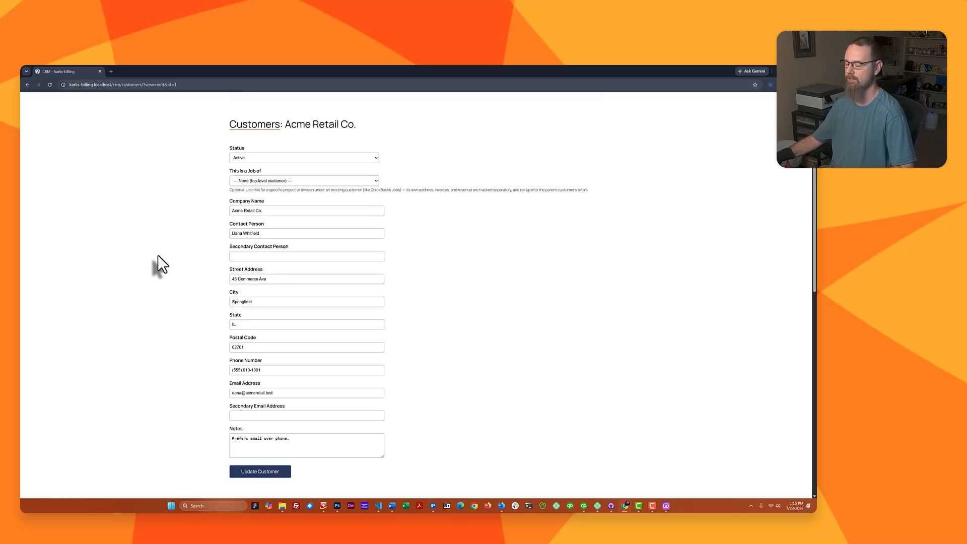
Step: Look through Acme Retail Co.'s contact details, jobs, revenue, invoices and payments, and display the Custom Range date fields for its invoices
{"action": "scroll", "coordinate": [153, 263], "scroll_direction": "down", "scroll_amount": 1}
{"action": "scroll", "coordinate": [280, 263], "scroll_direction": "down", "scroll_amount": 3}
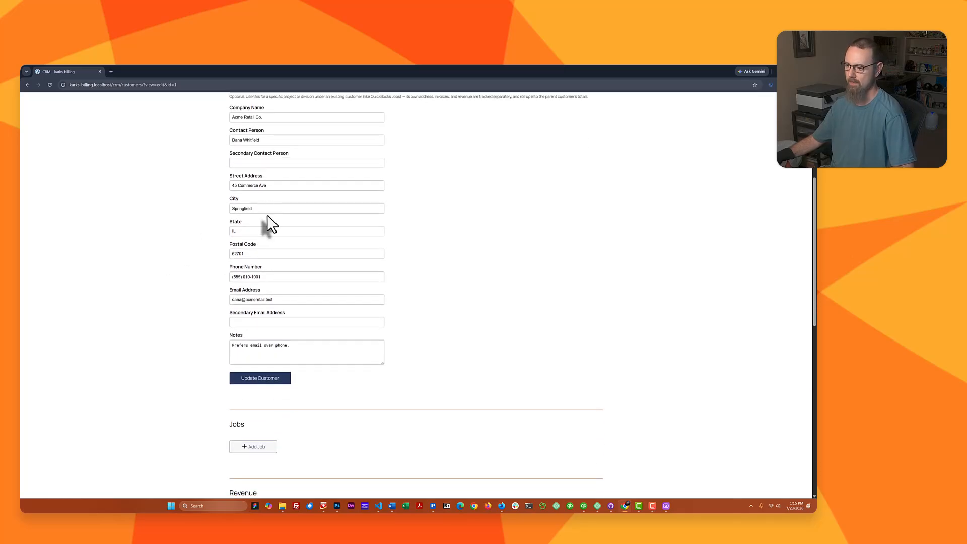
{"action": "scroll", "coordinate": [267, 221], "scroll_direction": "down", "scroll_amount": 2}
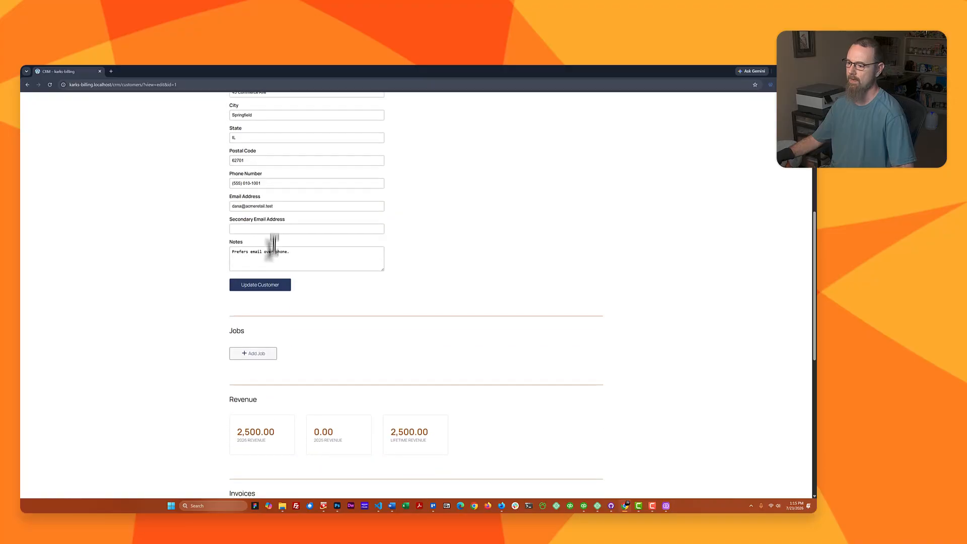
{"action": "scroll", "coordinate": [299, 259], "scroll_direction": "down", "scroll_amount": 5}
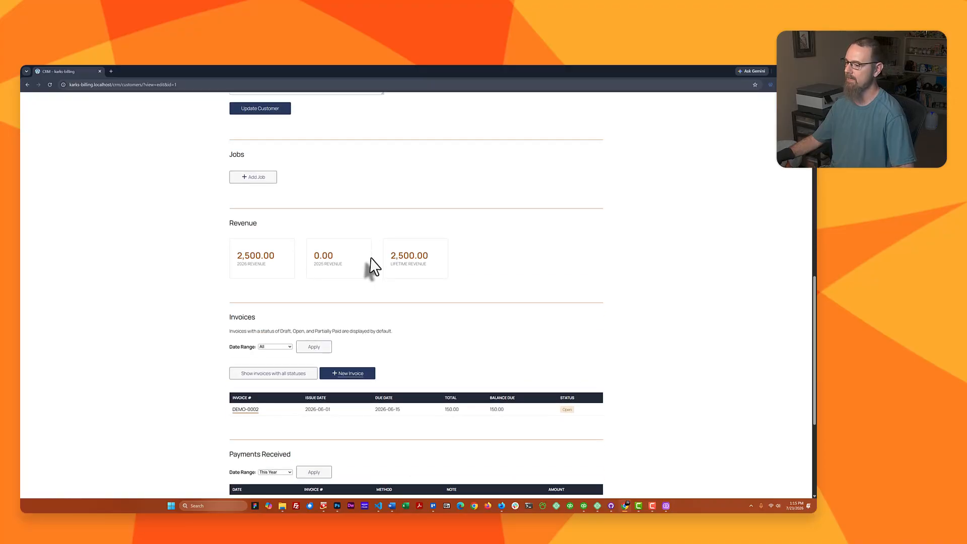
{"action": "scroll", "coordinate": [244, 237], "scroll_direction": "up", "scroll_amount": 2}
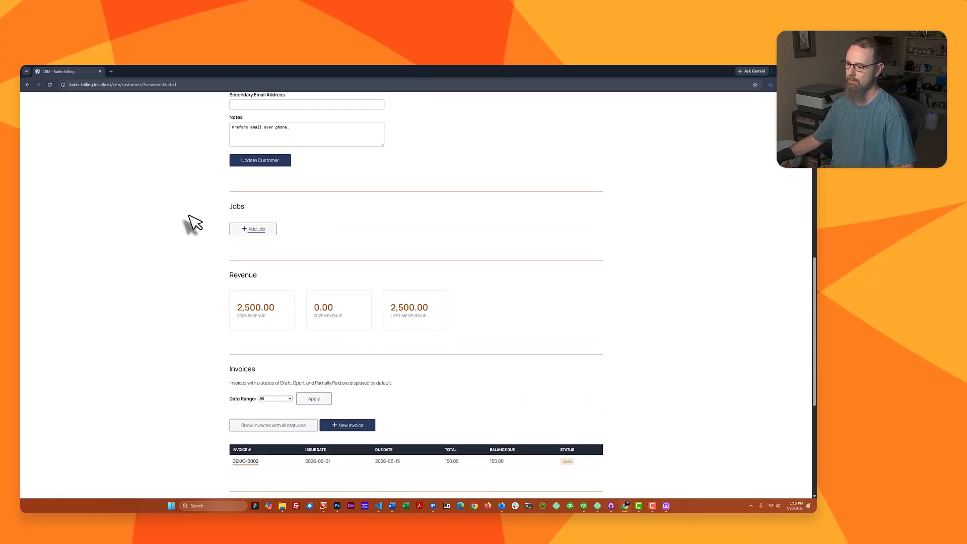
{"action": "scroll", "coordinate": [190, 225], "scroll_direction": "down", "scroll_amount": 3}
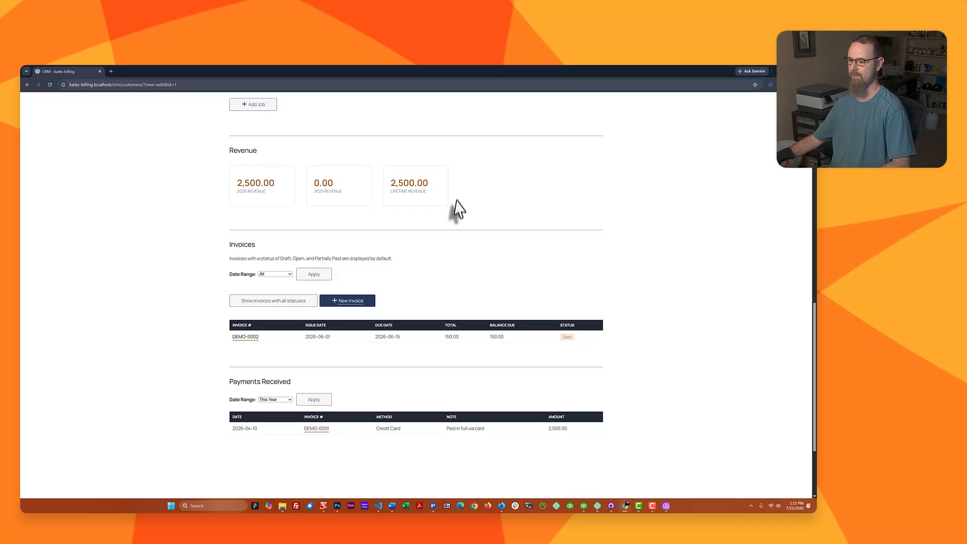
{"action": "scroll", "coordinate": [454, 214], "scroll_direction": "down", "scroll_amount": 1}
{"action": "scroll", "coordinate": [457, 219], "scroll_direction": "down", "scroll_amount": 2}
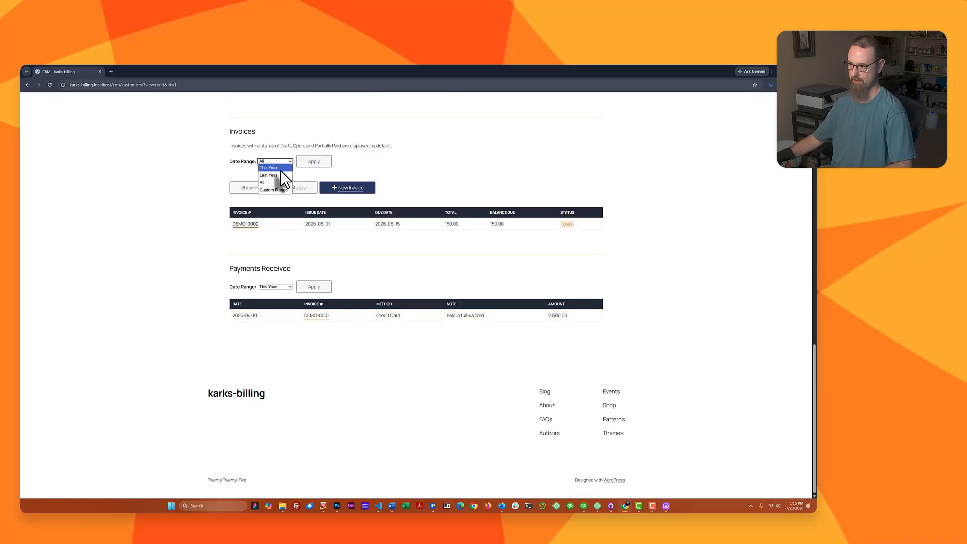
{"action": "left_click", "coordinate": [278, 190]}
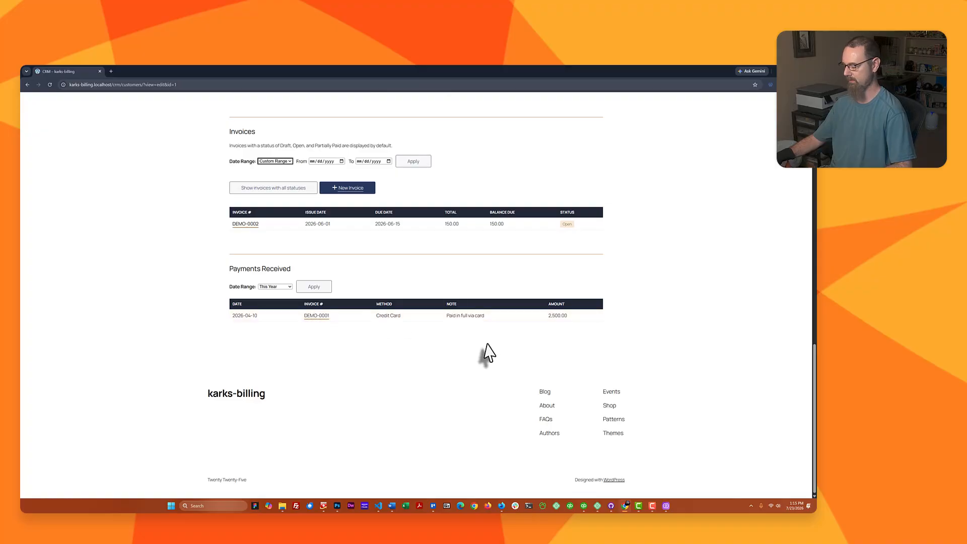
{"action": "scroll", "coordinate": [486, 346], "scroll_direction": "up", "scroll_amount": 20}
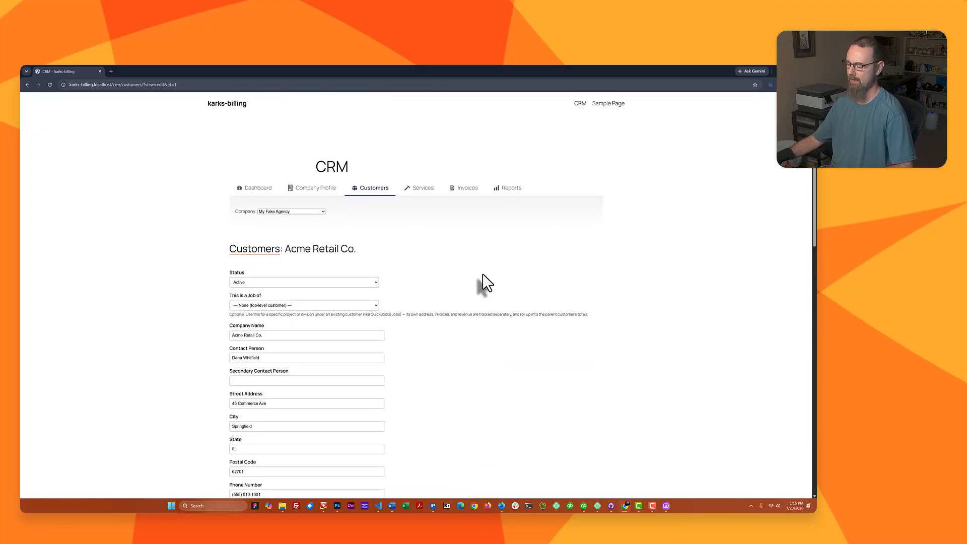
Step: Open the Consulting service from the Services list and examine its pricing type, rate, availability and taxable options
{"action": "left_click", "coordinate": [423, 189]}
{"action": "scroll", "coordinate": [190, 205], "scroll_direction": "down", "scroll_amount": 2}
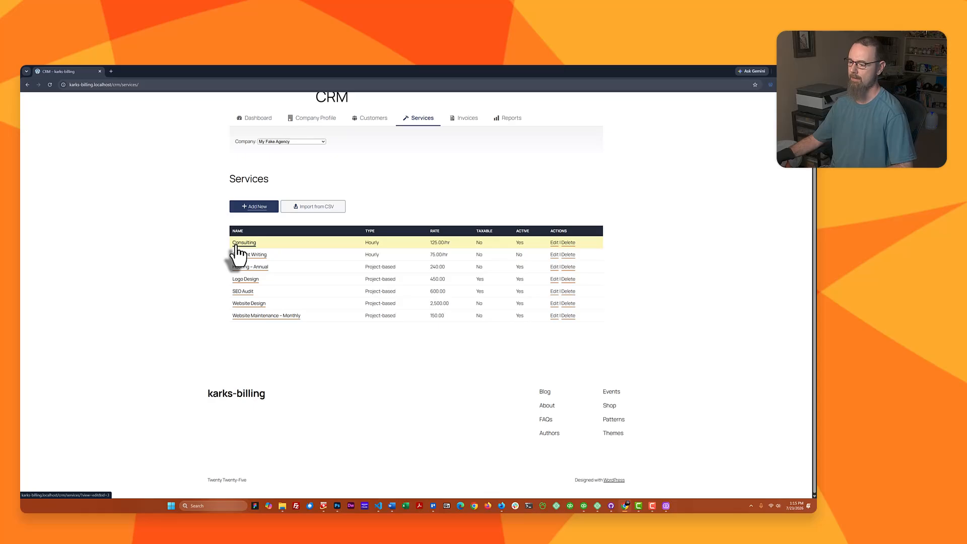
{"action": "left_click", "coordinate": [236, 244]}
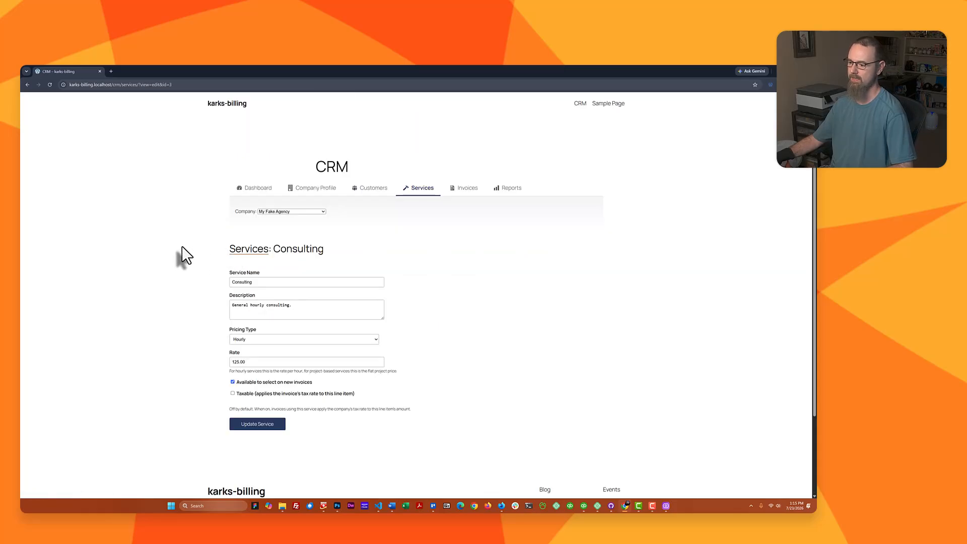
{"action": "scroll", "coordinate": [187, 256], "scroll_direction": "down", "scroll_amount": 2}
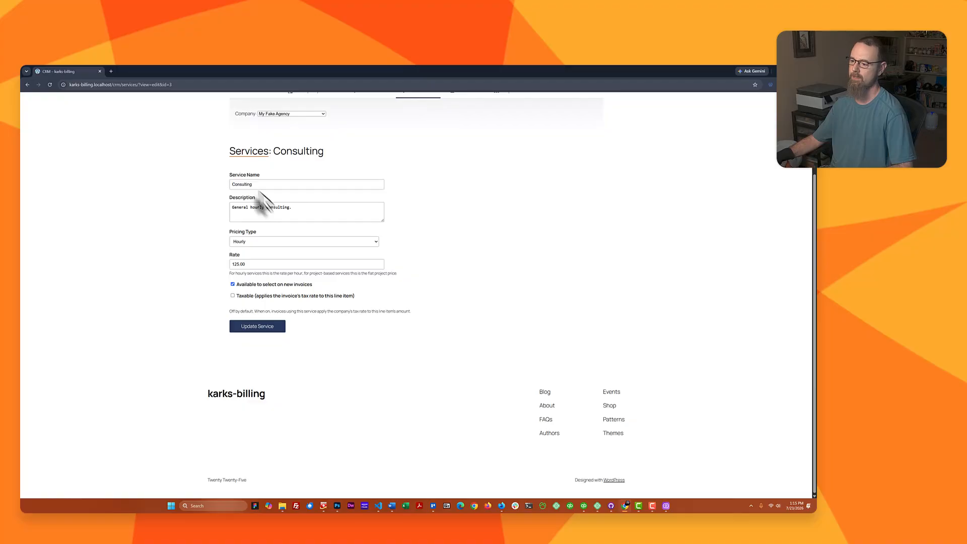
{"action": "left_click", "coordinate": [247, 242]}
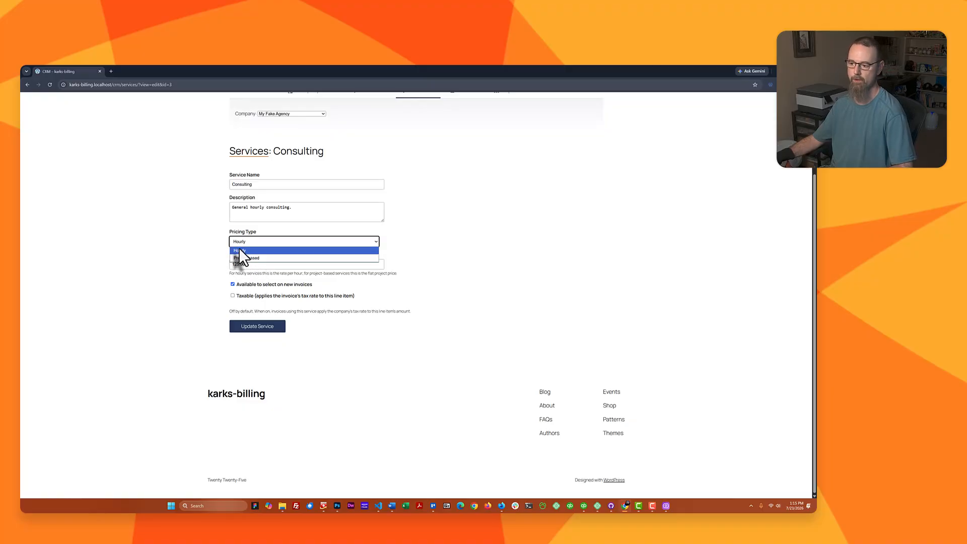
{"action": "left_click", "coordinate": [208, 249]}
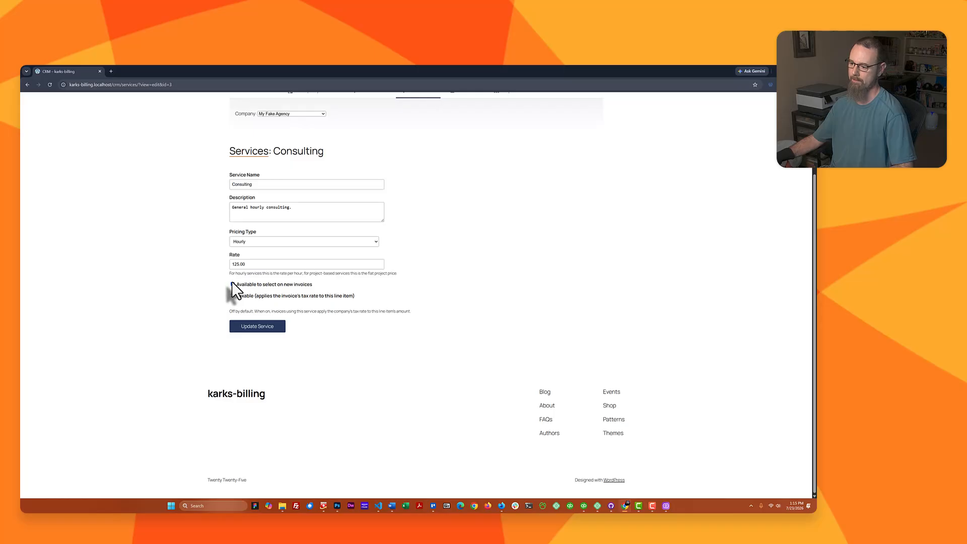
{"action": "double_click", "coordinate": [236, 264]}
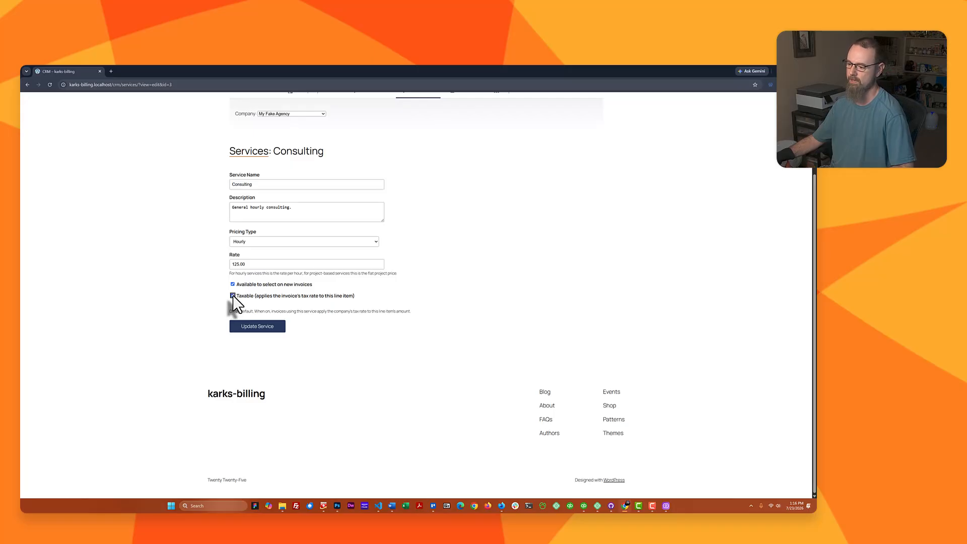
{"action": "scroll", "coordinate": [209, 309], "scroll_direction": "up", "scroll_amount": 3}
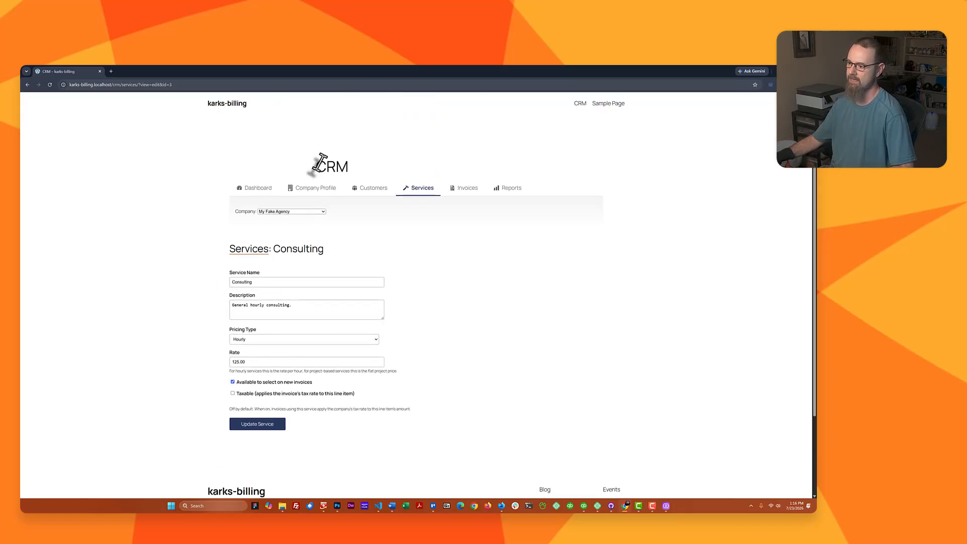
Step: Open the My Fake Agency company profile for editing and review its payment, PDF and email invoice template settings
{"action": "left_click", "coordinate": [318, 191]}
{"action": "scroll", "coordinate": [239, 249], "scroll_direction": "down", "scroll_amount": 12}
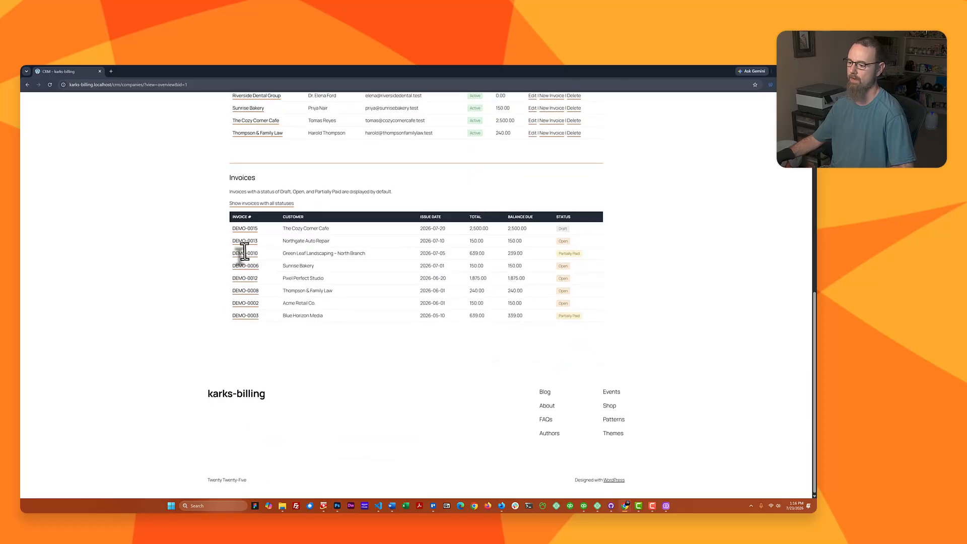
{"action": "scroll", "coordinate": [244, 252], "scroll_direction": "up", "scroll_amount": 8}
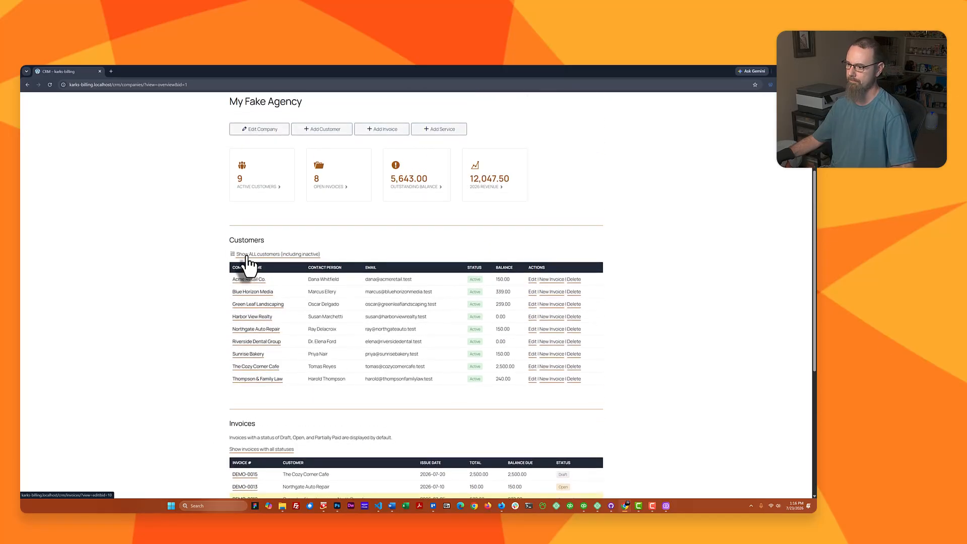
{"action": "left_click", "coordinate": [261, 132]}
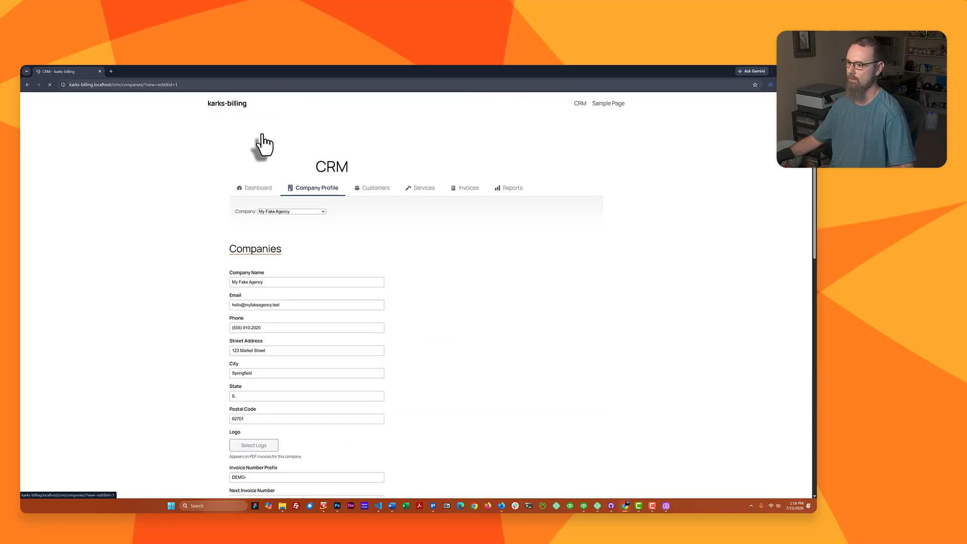
{"action": "scroll", "coordinate": [221, 276], "scroll_direction": "down", "scroll_amount": 15}
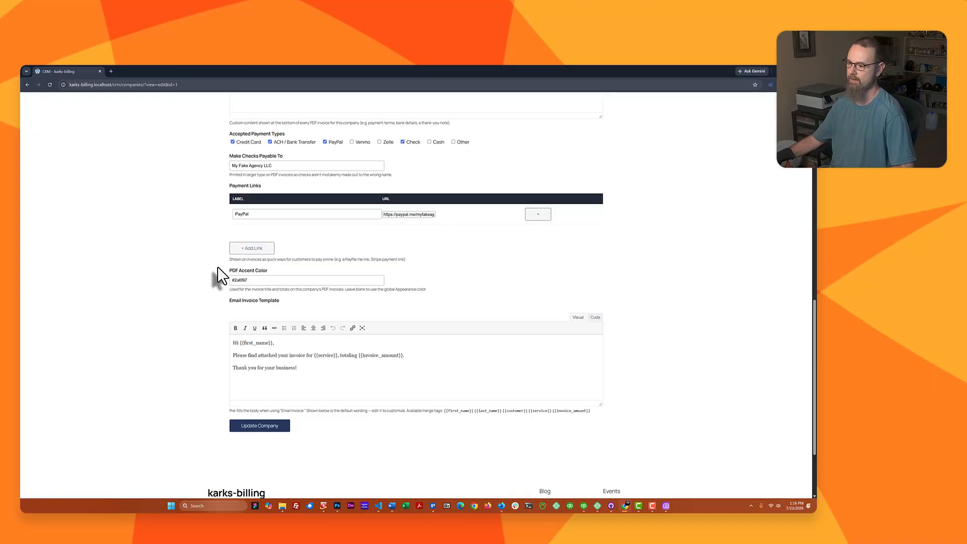
{"action": "scroll", "coordinate": [221, 276], "scroll_direction": "down", "scroll_amount": 2}
{"action": "scroll", "coordinate": [221, 276], "scroll_direction": "up", "scroll_amount": 3}
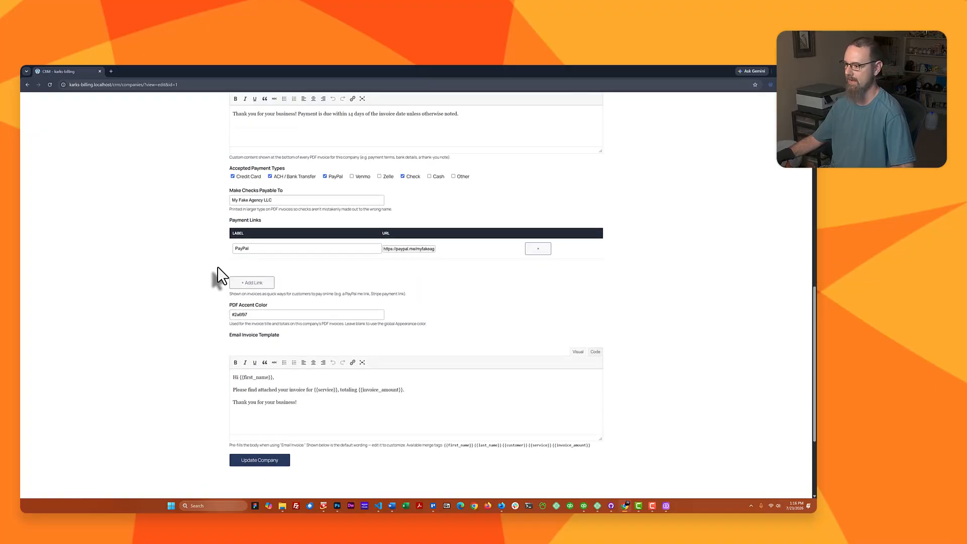
Step: Set My Fake Agency's default tax rate to 8.000 percent and save the company profile
{"action": "scroll", "coordinate": [222, 276], "scroll_direction": "up", "scroll_amount": 4}
{"action": "left_click", "coordinate": [256, 251]}
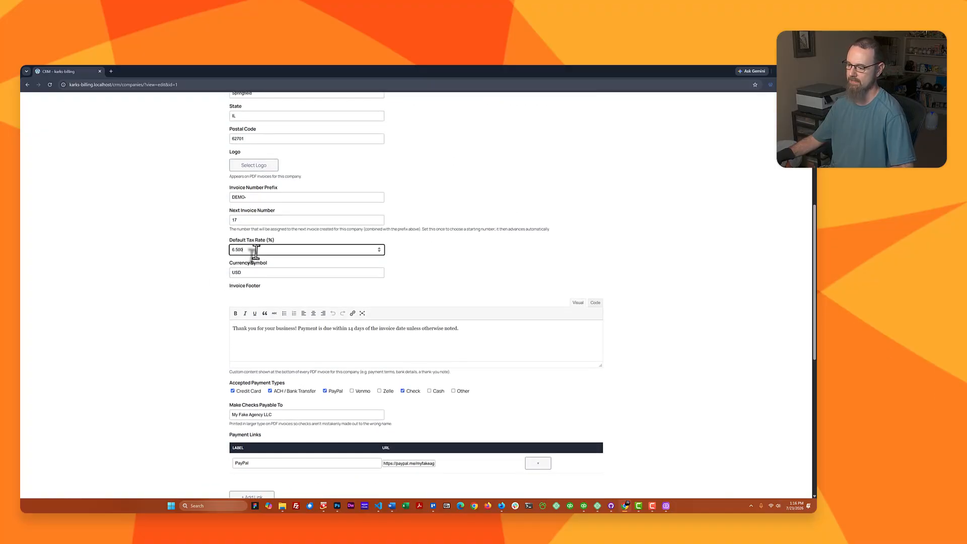
{"action": "double_click", "coordinate": [259, 252]}
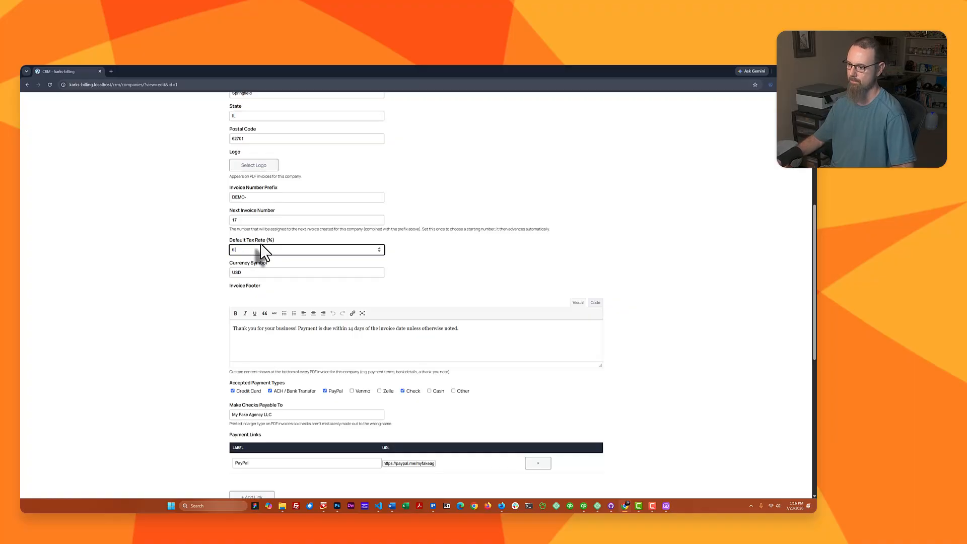
{"action": "left_click", "coordinate": [165, 263]}
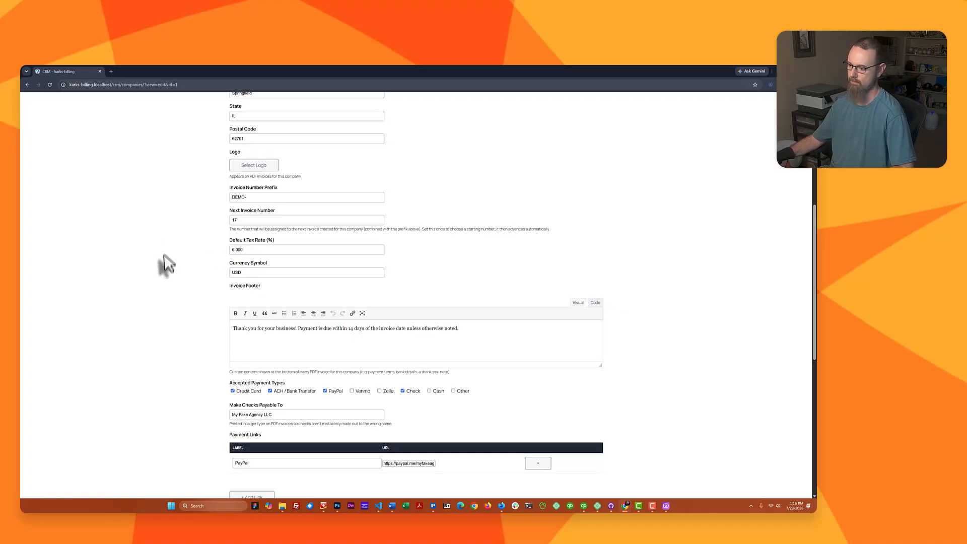
{"action": "scroll", "coordinate": [169, 282], "scroll_direction": "down", "scroll_amount": 7}
{"action": "left_click", "coordinate": [267, 329]}
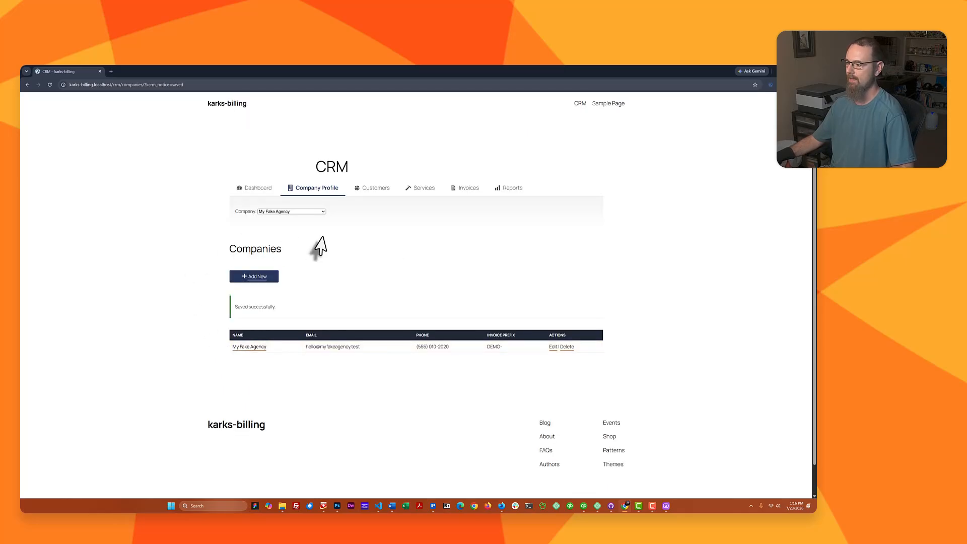
Step: Open the front-end Invoices list of My Fake Agency and look through its entries and import options
{"action": "left_click", "coordinate": [460, 190]}
{"action": "scroll", "coordinate": [215, 199], "scroll_direction": "down", "scroll_amount": 2}
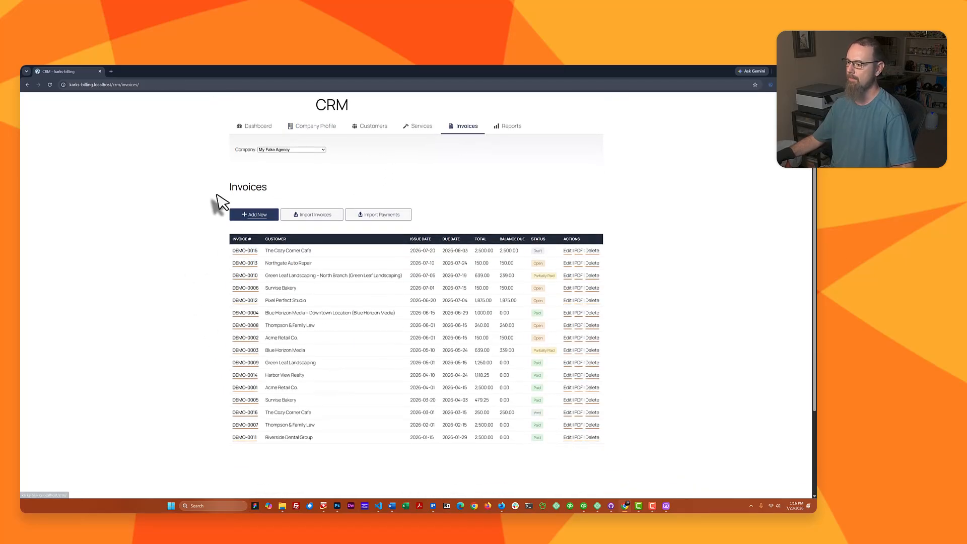
{"action": "scroll", "coordinate": [218, 220], "scroll_direction": "up", "scroll_amount": 1}
{"action": "scroll", "coordinate": [220, 219], "scroll_direction": "down", "scroll_amount": 1}
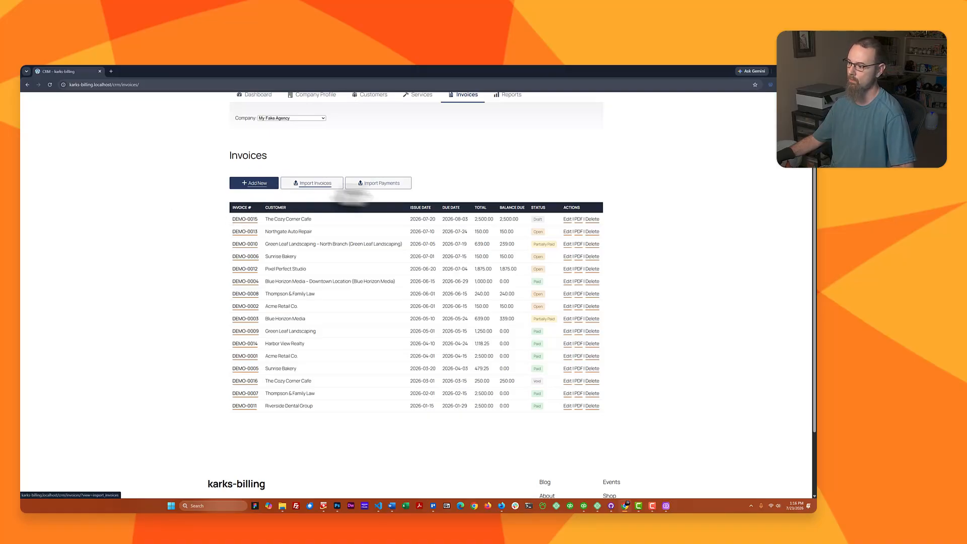
Step: Open The Cozy Corner Cafe's draft invoice and choose Month/Year as its invoice type
{"action": "left_click", "coordinate": [242, 219]}
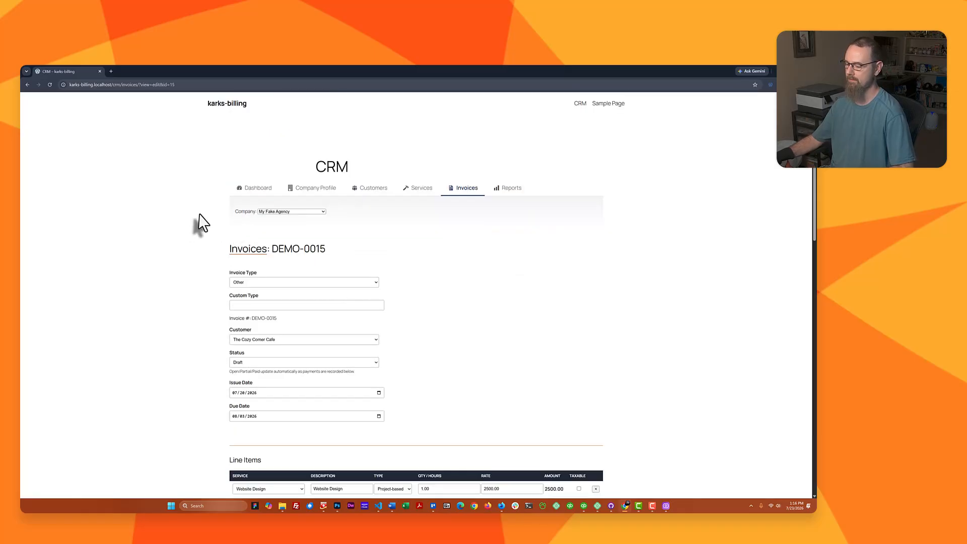
{"action": "scroll", "coordinate": [184, 233], "scroll_direction": "down", "scroll_amount": 3}
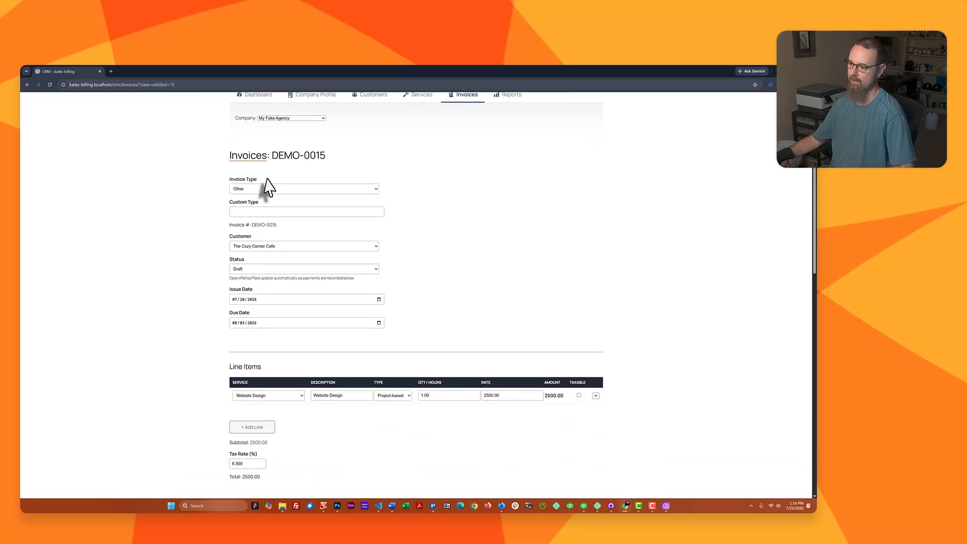
{"action": "left_click", "coordinate": [246, 188]}
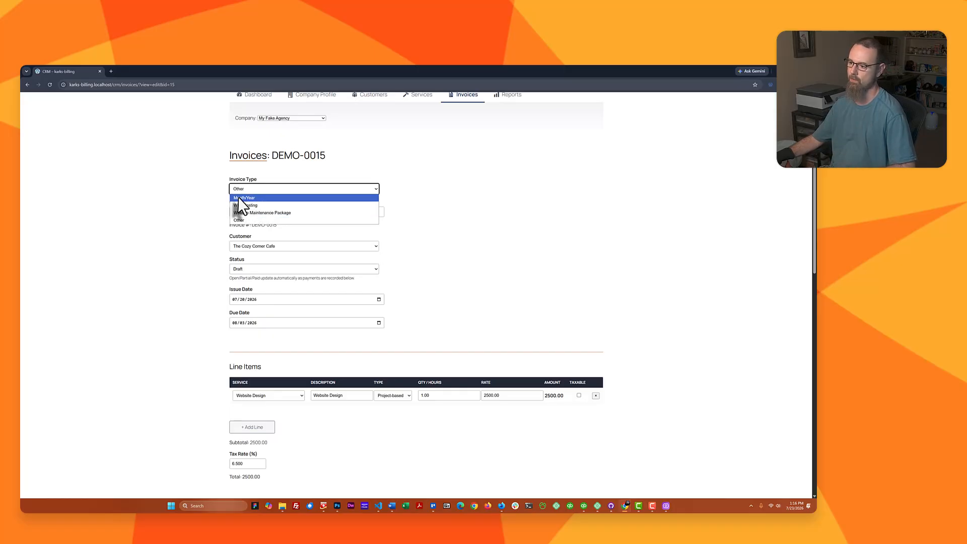
{"action": "left_click", "coordinate": [269, 199]}
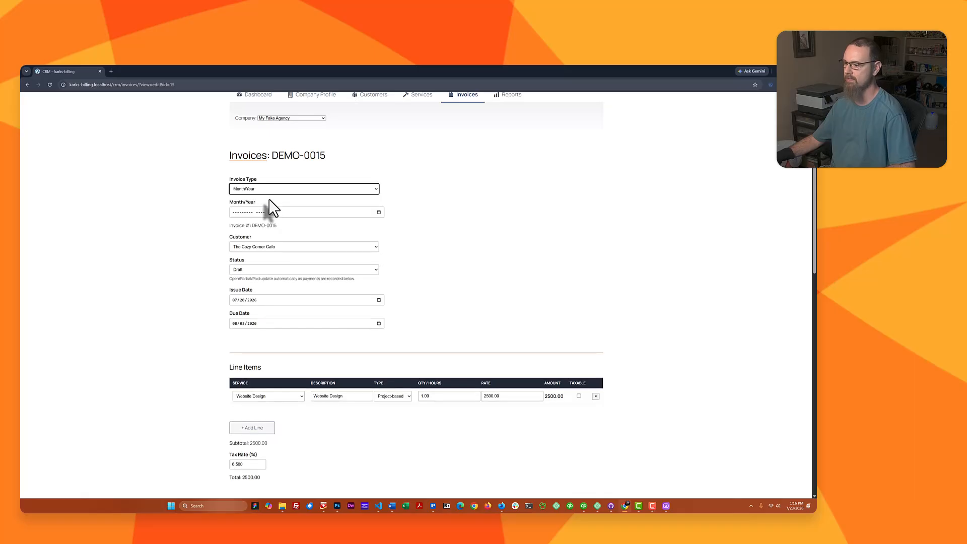
Step: Set the draft invoice's Month/Year value to July 2026
{"action": "key", "text": "Tab"}
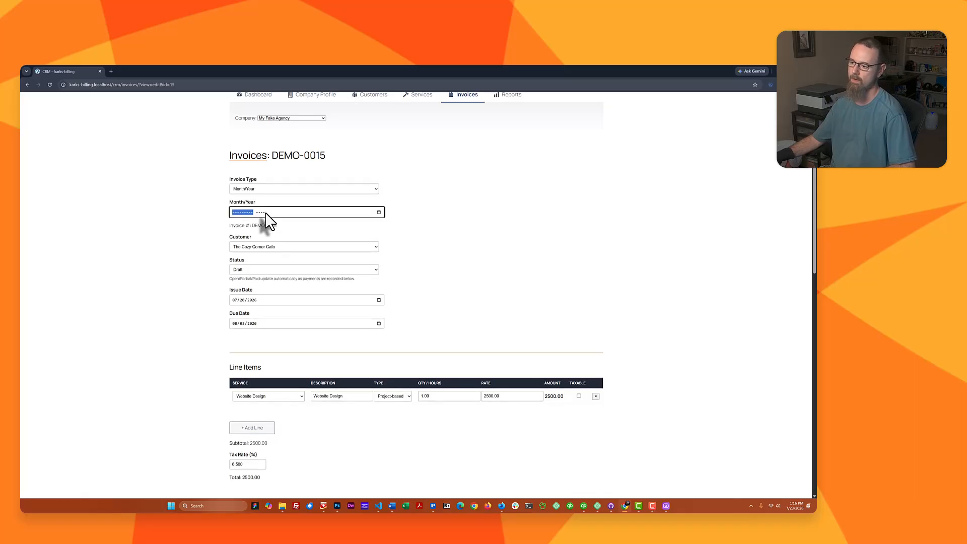
{"action": "left_click", "coordinate": [379, 212]}
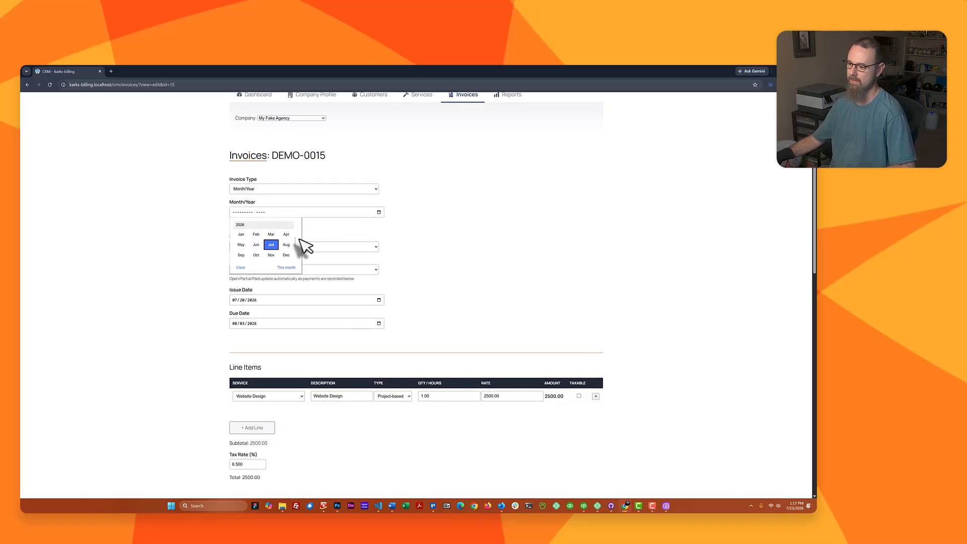
{"action": "left_click", "coordinate": [271, 245]}
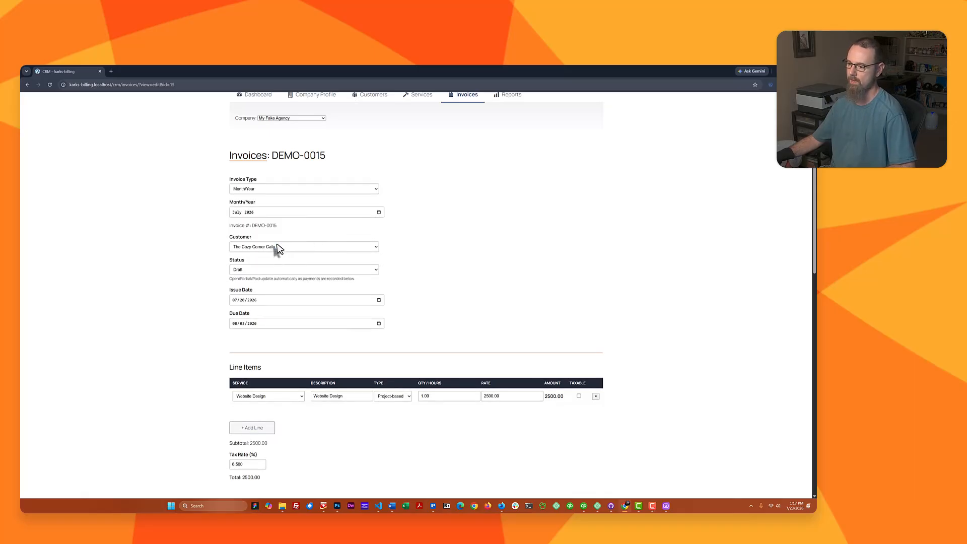
Step: Try the Web Hosting and Website Maintenance Package invoice types on the draft invoice
{"action": "left_click", "coordinate": [297, 197]}
{"action": "left_click", "coordinate": [295, 205]}
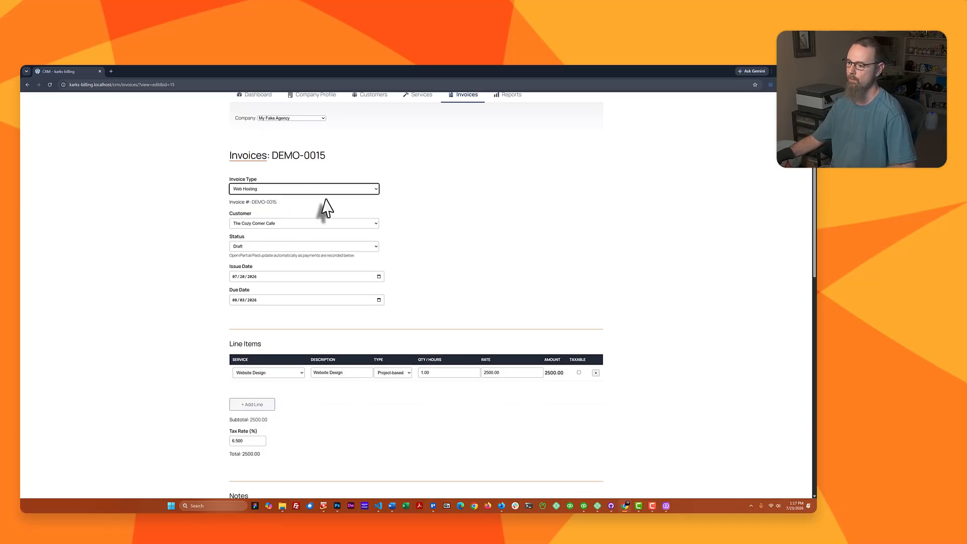
{"action": "left_click", "coordinate": [330, 189]}
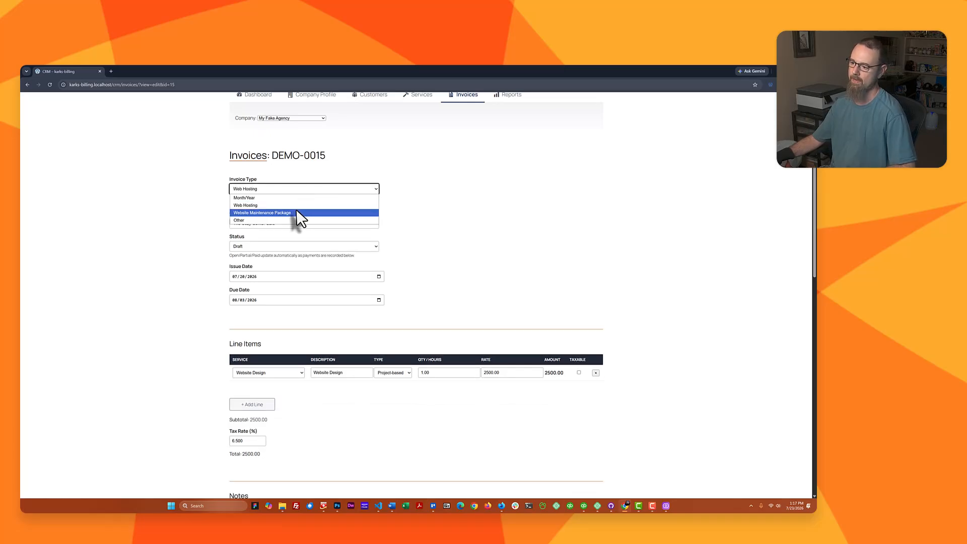
{"action": "left_click", "coordinate": [296, 215]}
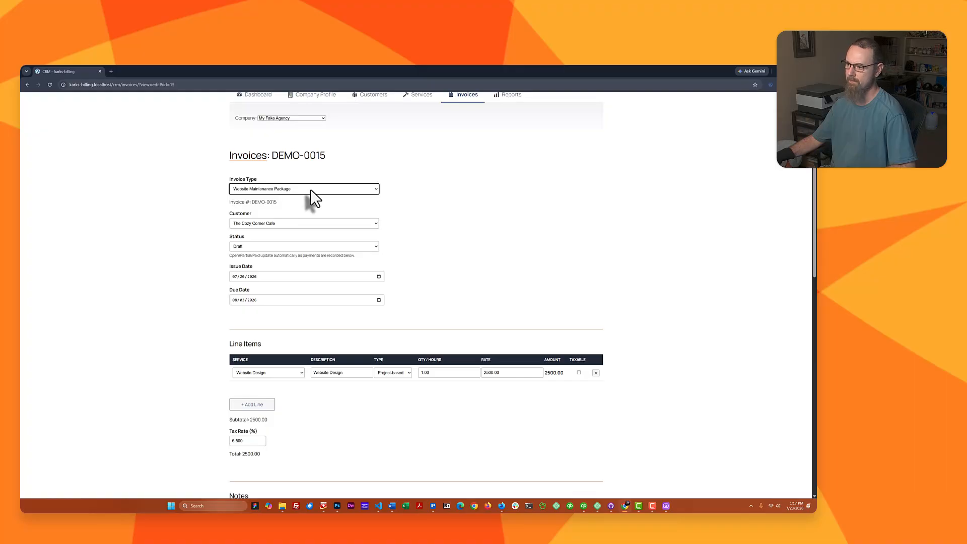
Step: Set the invoice type to Other and check the Custom Type field, leaving it empty
{"action": "left_click", "coordinate": [325, 191]}
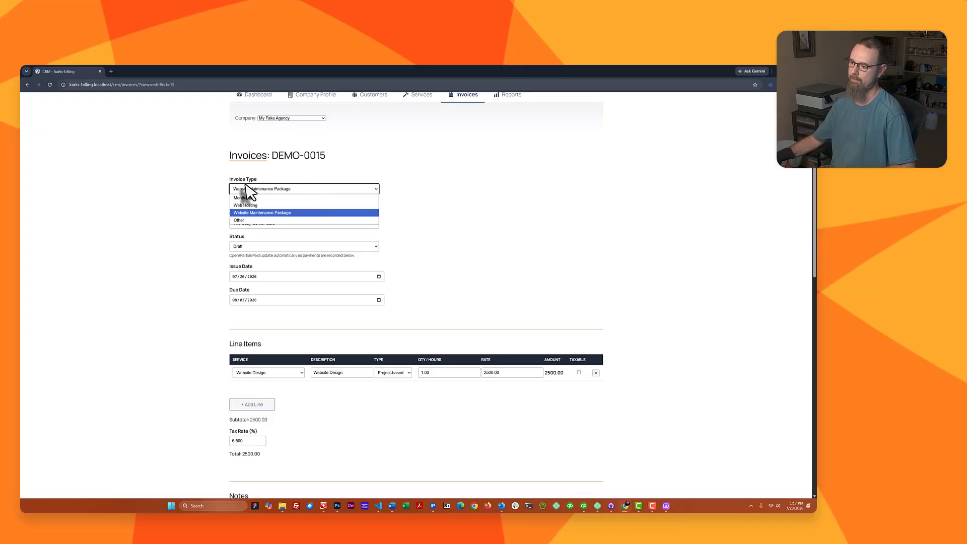
{"action": "left_click", "coordinate": [241, 220]}
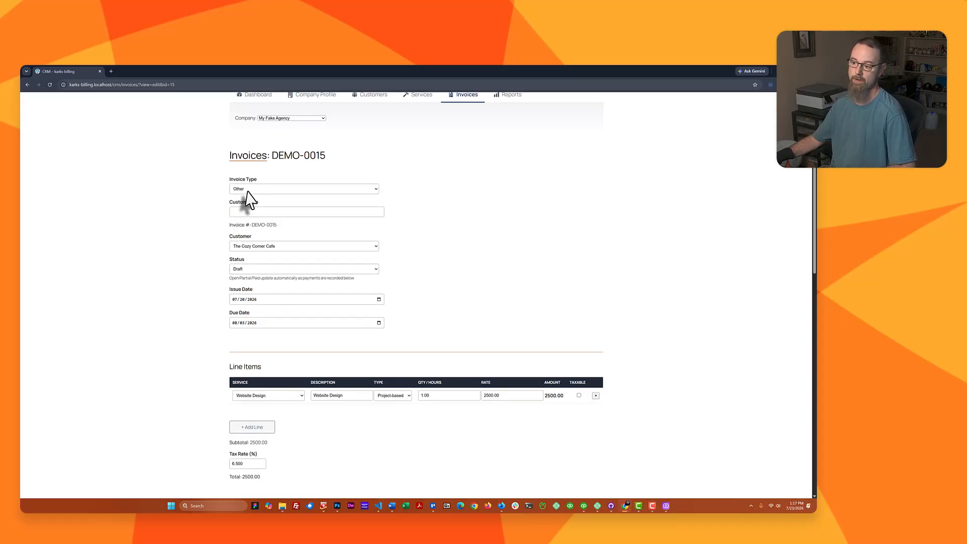
{"action": "left_click", "coordinate": [231, 210]}
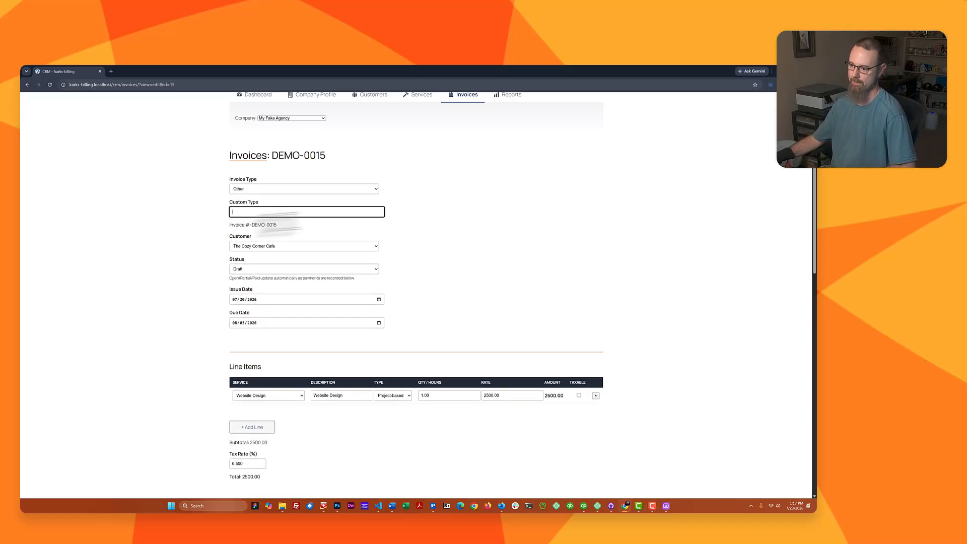
{"action": "left_click", "coordinate": [105, 224]}
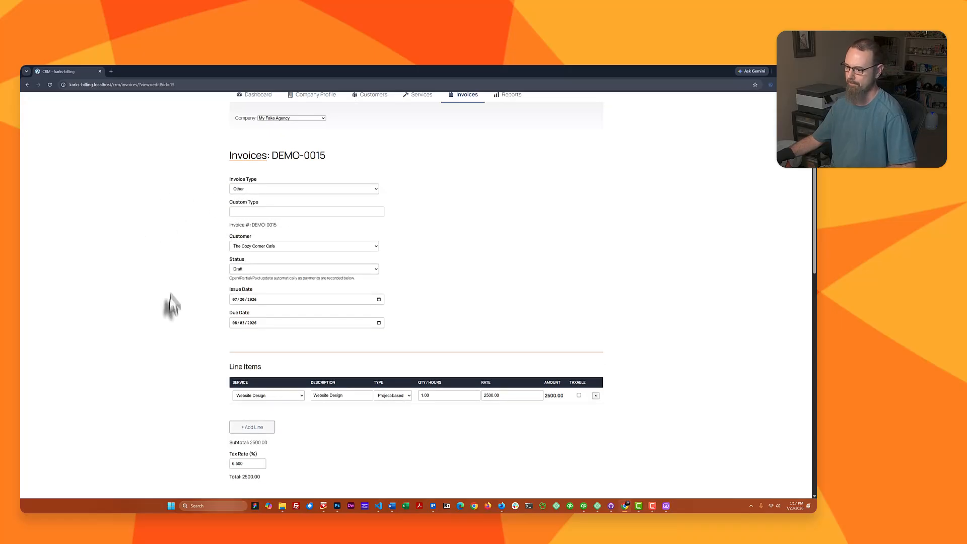
Step: Look through the customer and status choices available for the invoice without changing either one
{"action": "left_click", "coordinate": [235, 246]}
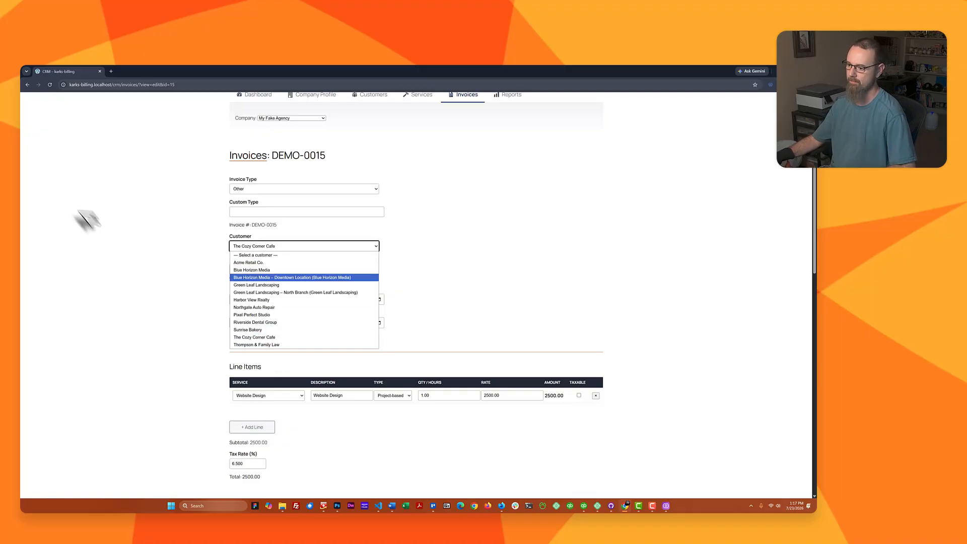
{"action": "left_click", "coordinate": [103, 234]}
{"action": "left_click", "coordinate": [250, 271]}
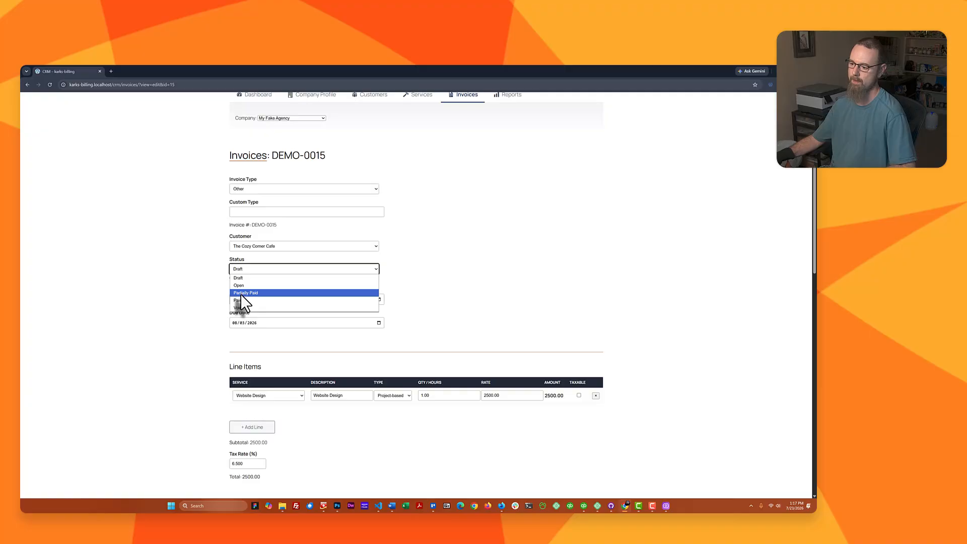
{"action": "left_click", "coordinate": [160, 297]}
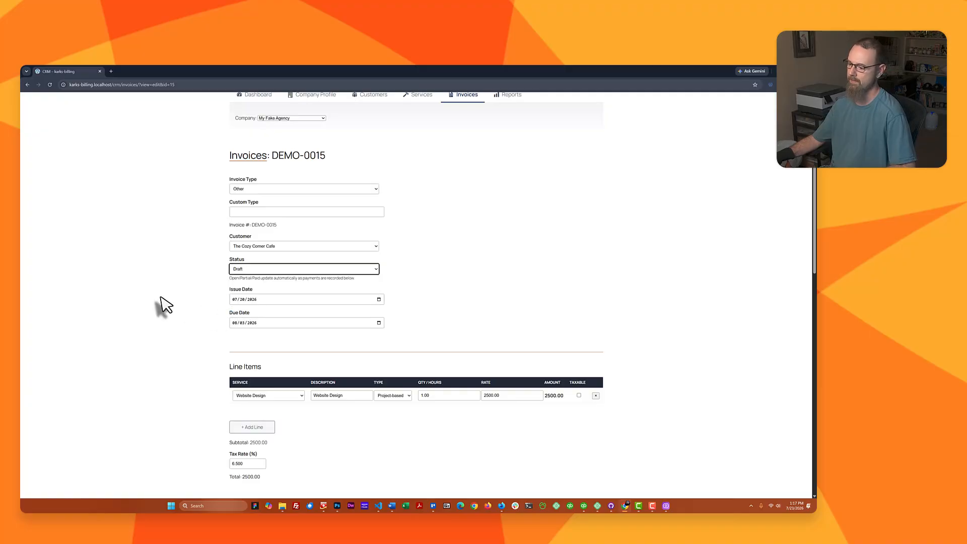
{"action": "left_click", "coordinate": [160, 297]}
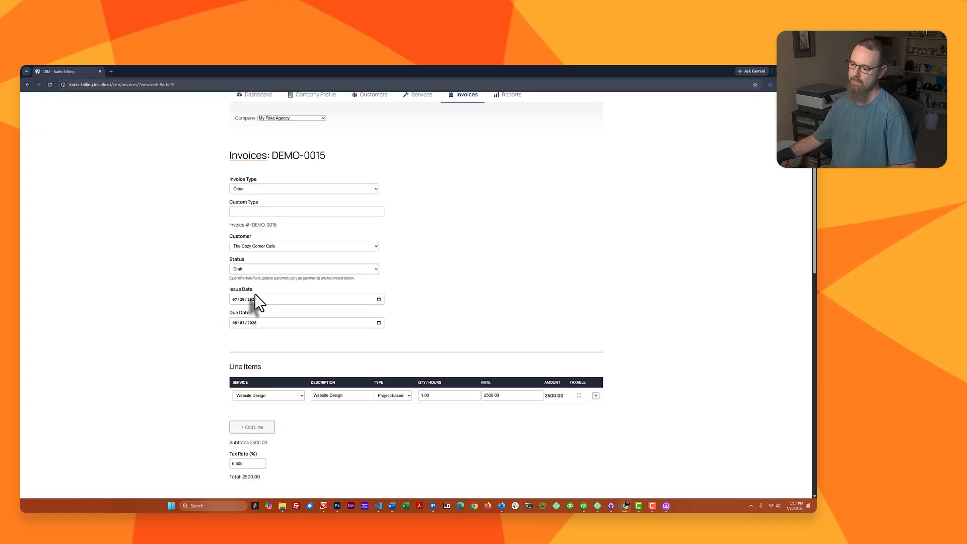
Step: Add a non-taxable Logo Design line item to the invoice and save the invoice
{"action": "scroll", "coordinate": [130, 262], "scroll_direction": "down", "scroll_amount": 3}
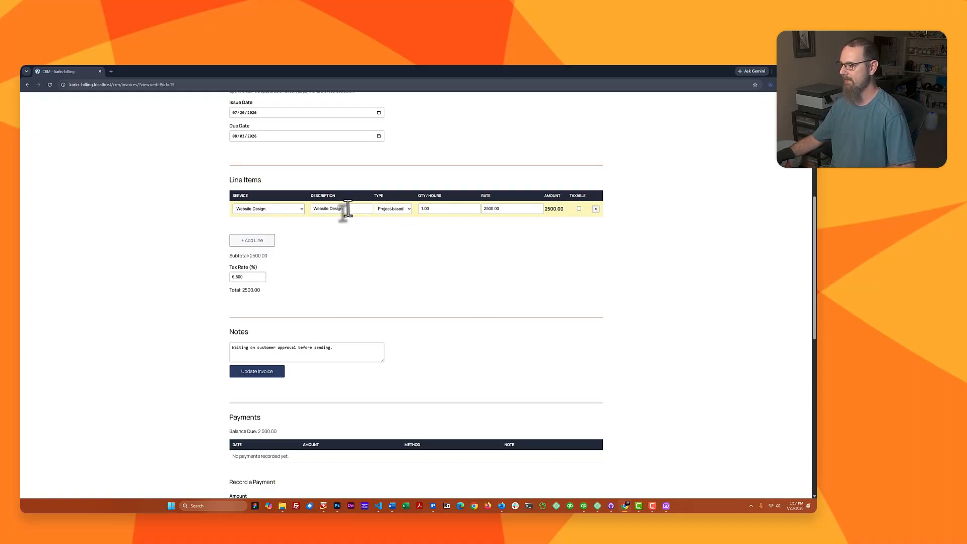
{"action": "left_click", "coordinate": [256, 242]}
{"action": "left_click", "coordinate": [266, 224]}
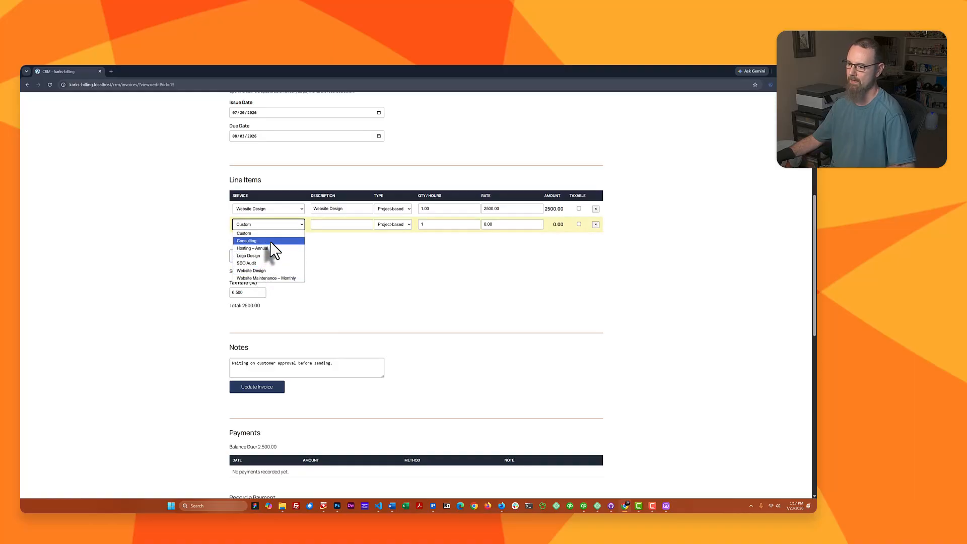
{"action": "left_click", "coordinate": [268, 255]}
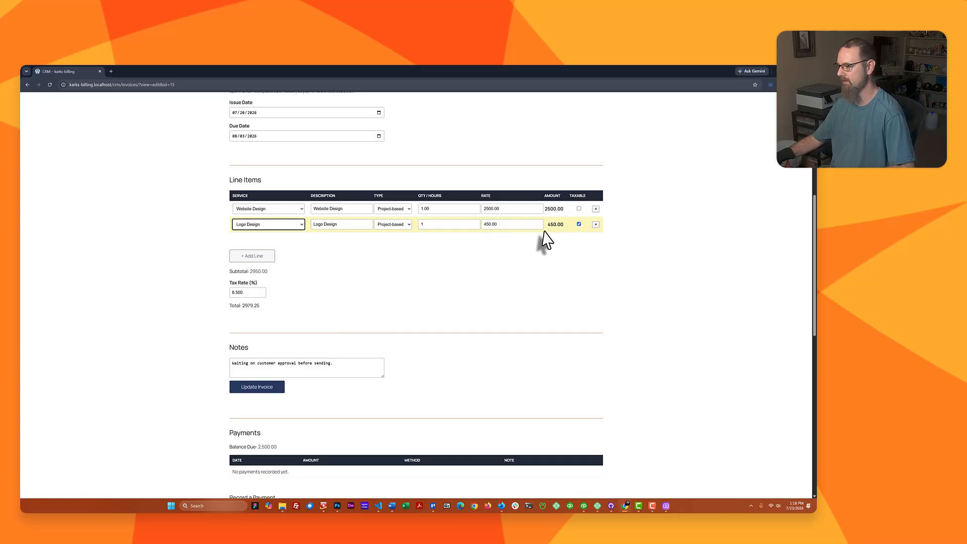
{"action": "left_click", "coordinate": [579, 224]}
{"action": "scroll", "coordinate": [564, 256], "scroll_direction": "down", "scroll_amount": 1}
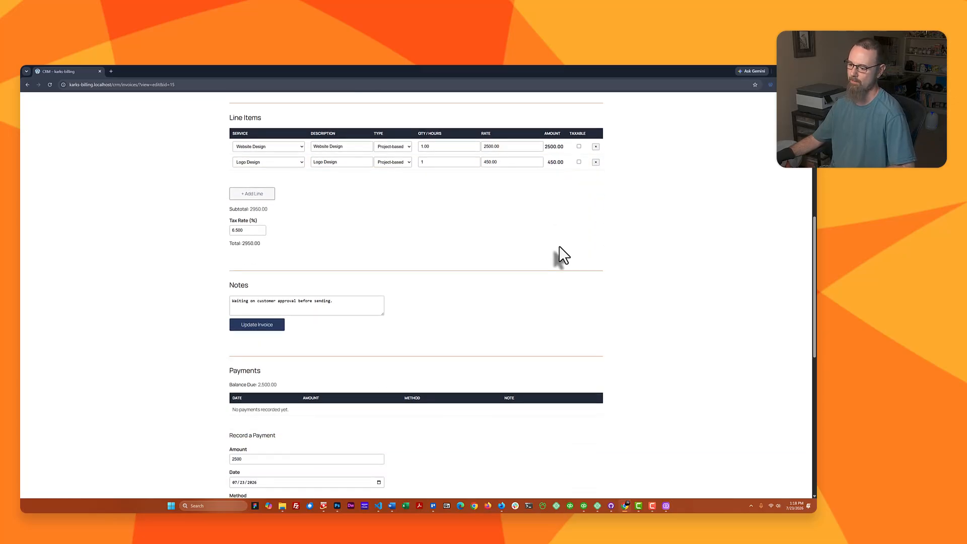
{"action": "left_click", "coordinate": [247, 326]}
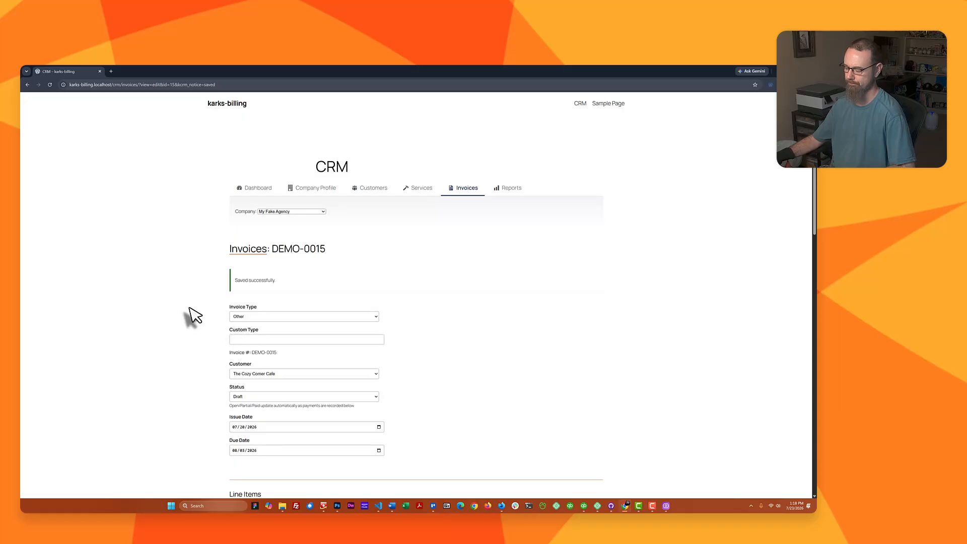
Step: Change the invoice's status to Open and save the invoice
{"action": "scroll", "coordinate": [191, 304], "scroll_direction": "down", "scroll_amount": 3}
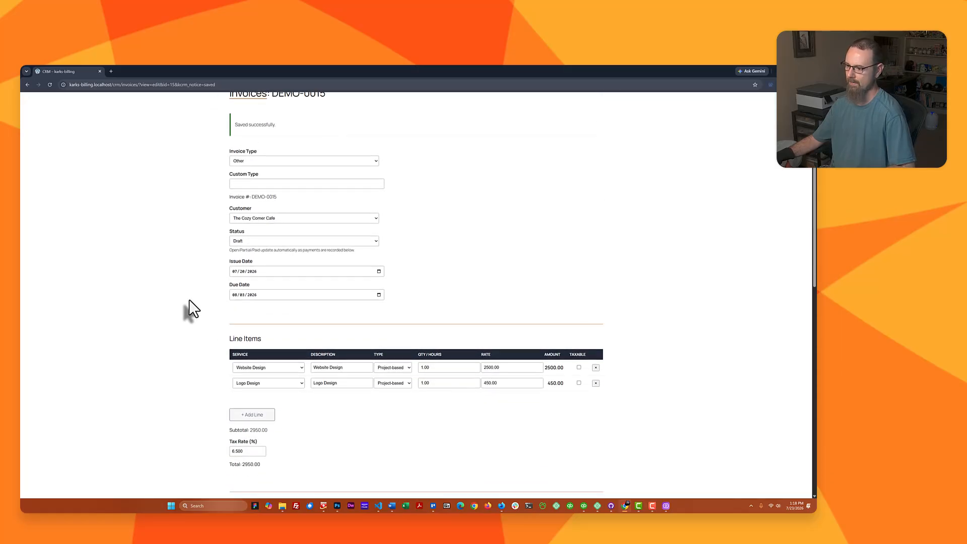
{"action": "left_click", "coordinate": [244, 241]}
{"action": "left_click", "coordinate": [244, 258]}
{"action": "scroll", "coordinate": [130, 250], "scroll_direction": "down", "scroll_amount": 2}
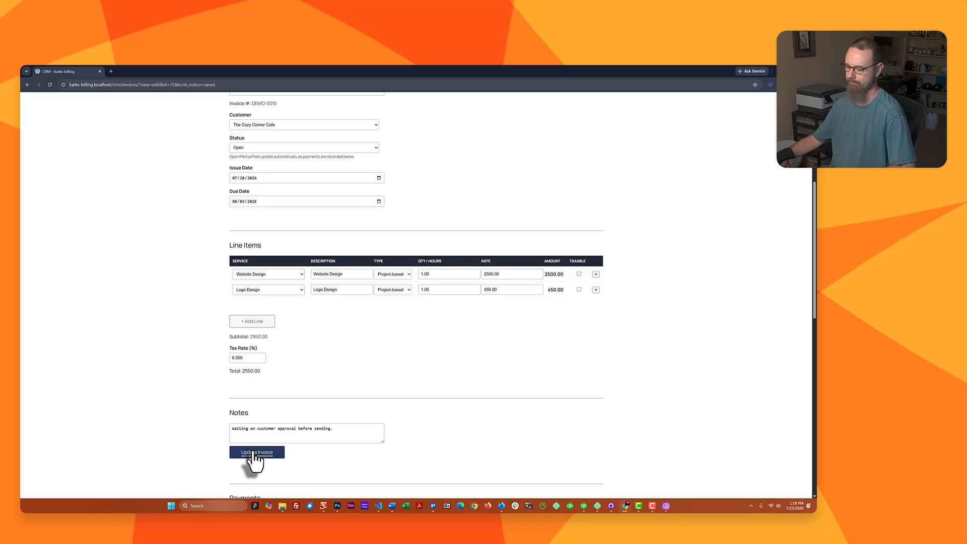
{"action": "scroll", "coordinate": [195, 361], "scroll_direction": "down", "scroll_amount": 5}
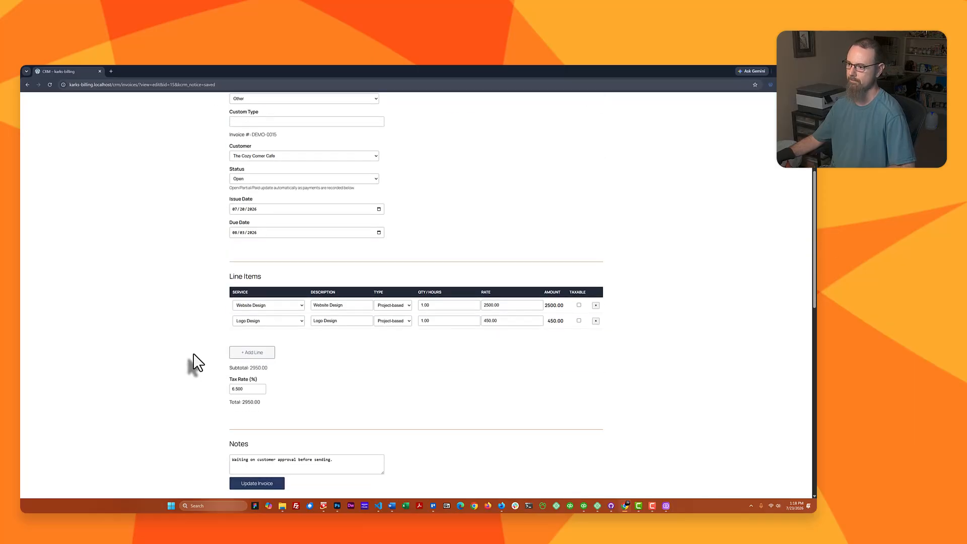
Step: Review the invoice's payment section and choose Other as the method for recording a payment, leaving the Other Method field empty
{"action": "scroll", "coordinate": [196, 362], "scroll_direction": "down", "scroll_amount": 7}
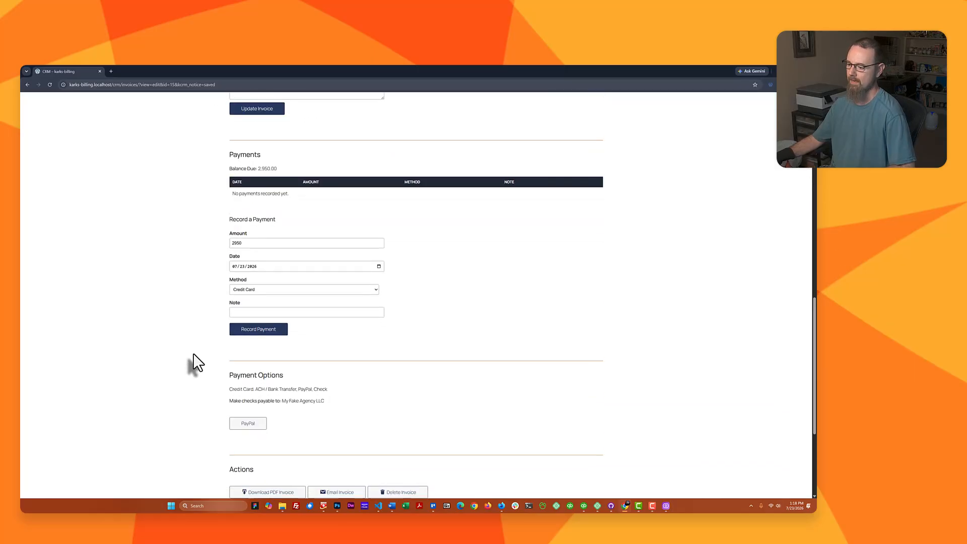
{"action": "scroll", "coordinate": [194, 362], "scroll_direction": "down", "scroll_amount": 1}
{"action": "scroll", "coordinate": [195, 362], "scroll_direction": "up", "scroll_amount": 1}
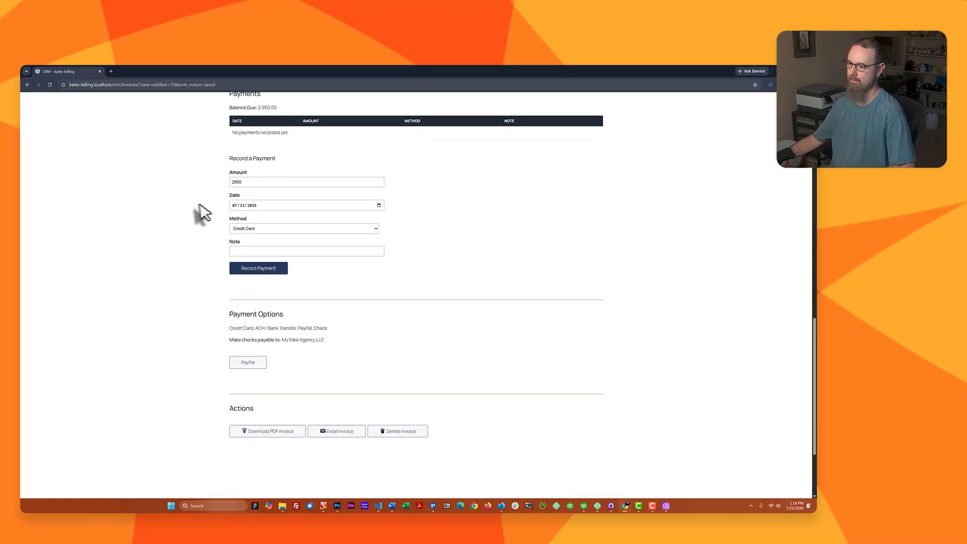
{"action": "left_click", "coordinate": [250, 230]}
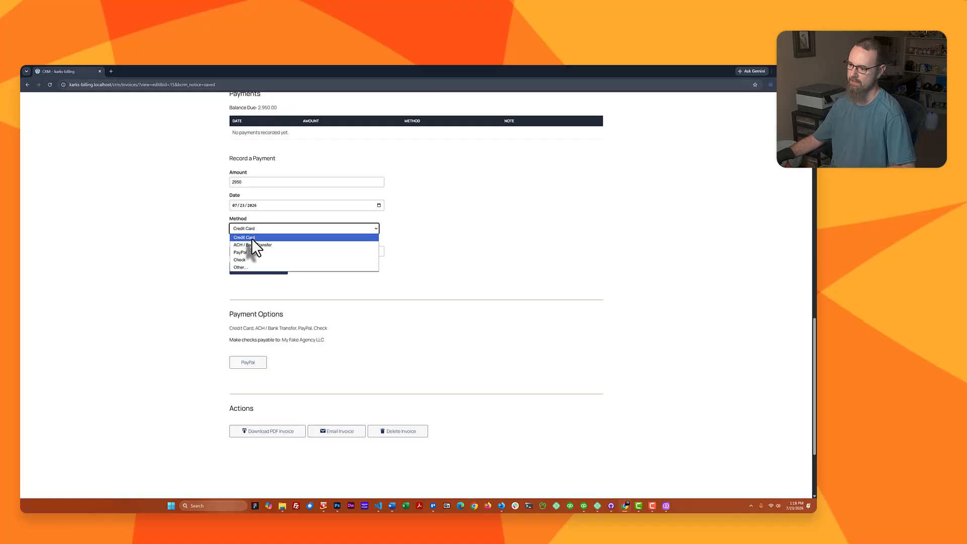
{"action": "left_click", "coordinate": [245, 267]}
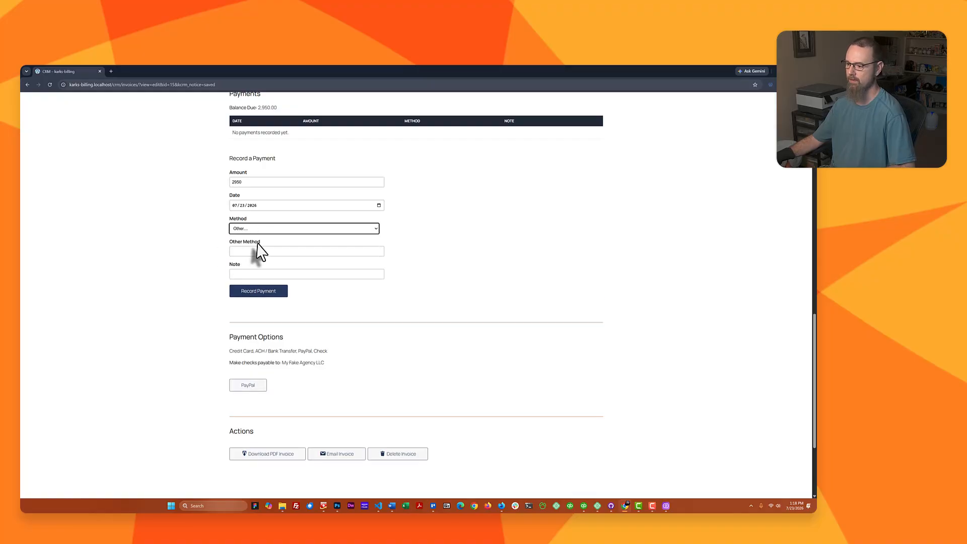
{"action": "left_click", "coordinate": [232, 252]}
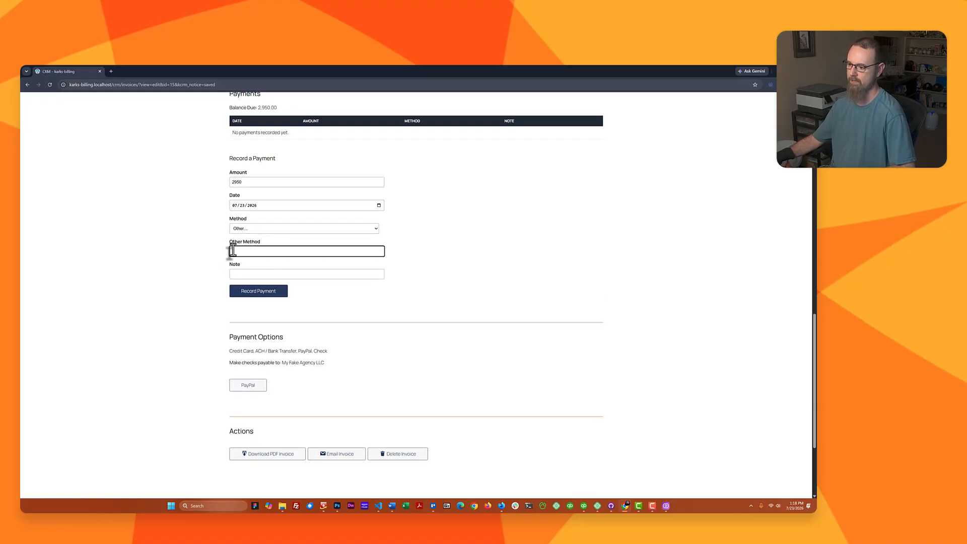
{"action": "left_click", "coordinate": [196, 255]}
Step: Download the invoice as a PDF and save it in a folder on the computer
{"action": "scroll", "coordinate": [196, 250], "scroll_direction": "down", "scroll_amount": 3}
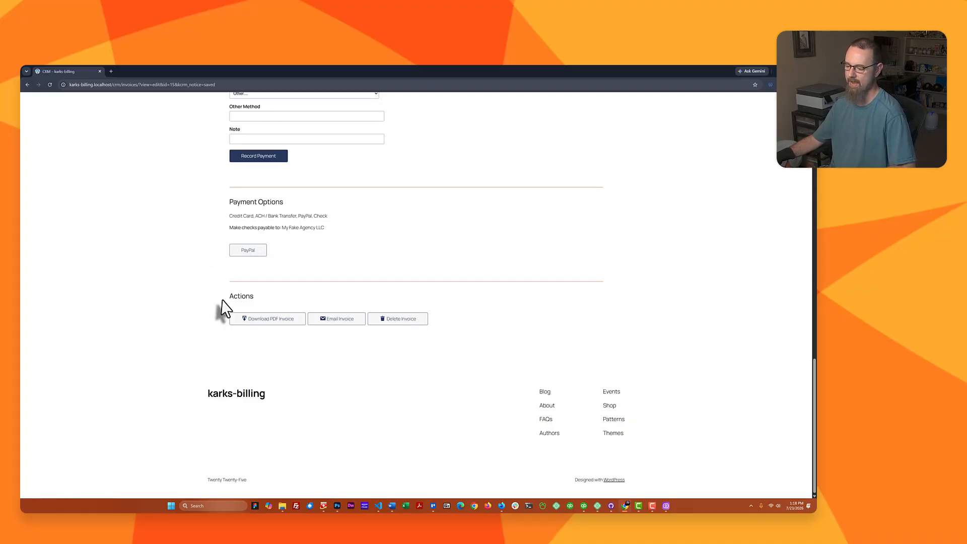
{"action": "left_click", "coordinate": [268, 320]}
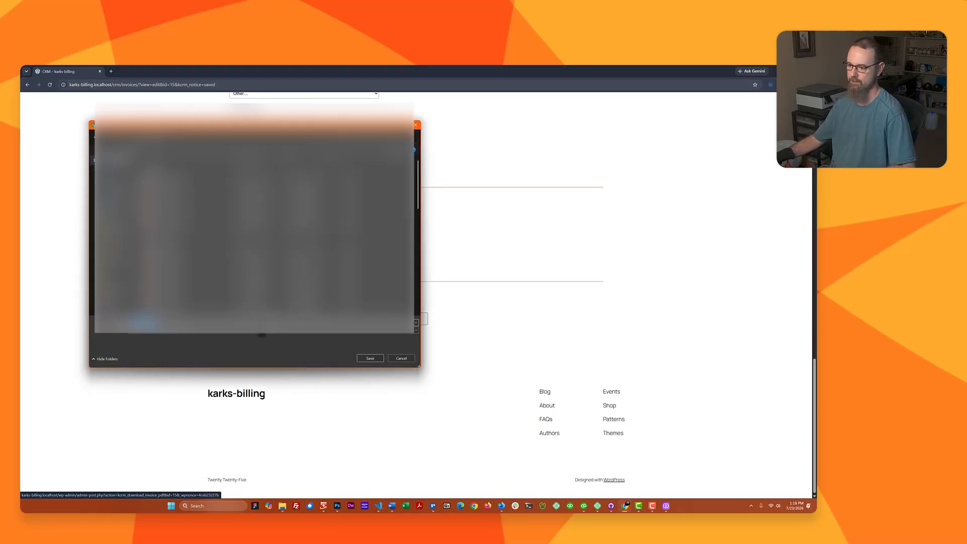
{"action": "left_click", "coordinate": [111, 203]}
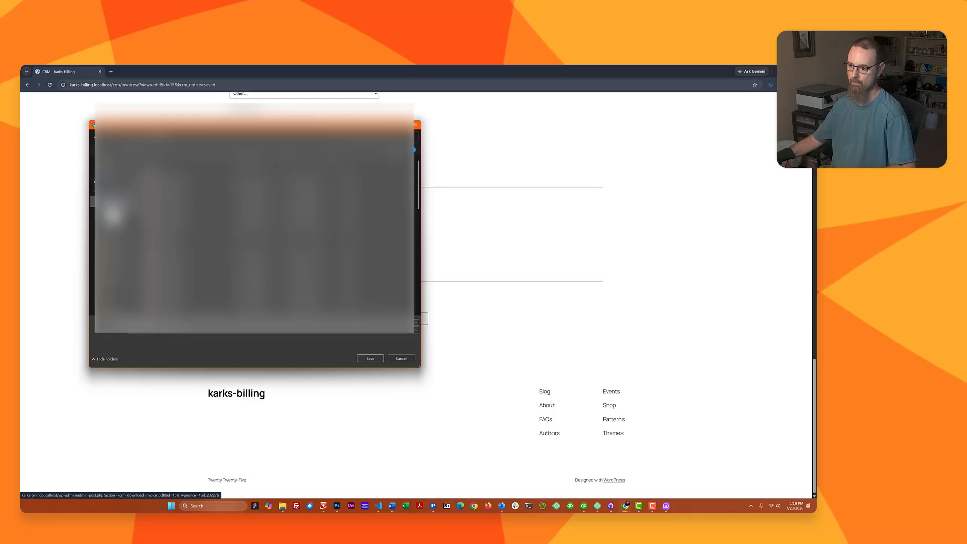
{"action": "double_click", "coordinate": [165, 172]}
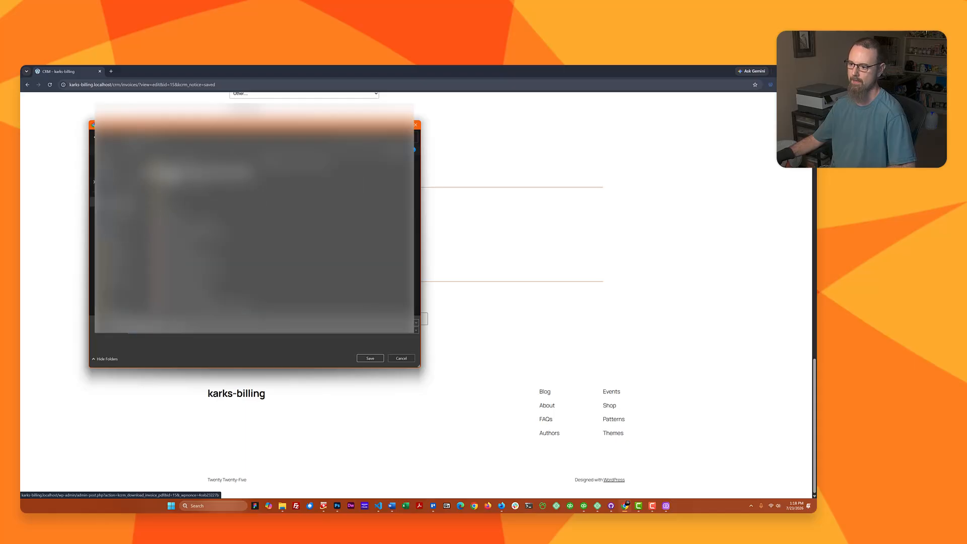
{"action": "left_click", "coordinate": [370, 358]}
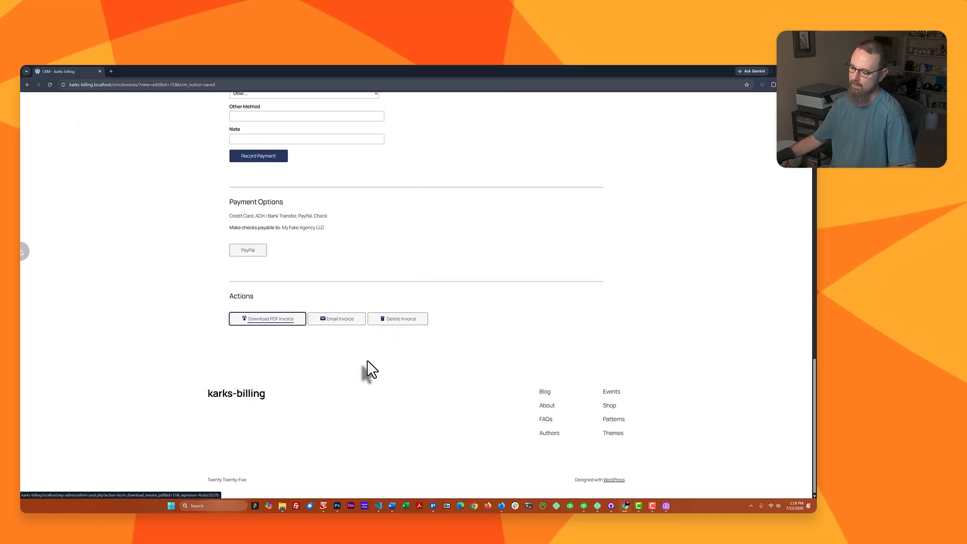
Step: Open the downloaded DEMO-0015.pdf from File Explorer to examine the invoice layout, and return to the invoice page in the browser
{"action": "left_click", "coordinate": [282, 505]}
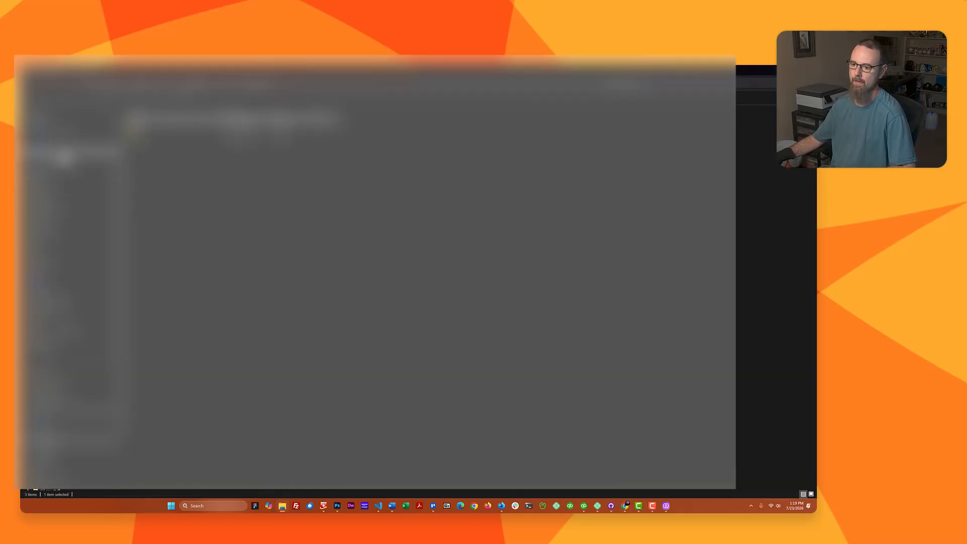
{"action": "left_click", "coordinate": [64, 154]}
{"action": "double_click", "coordinate": [146, 131]}
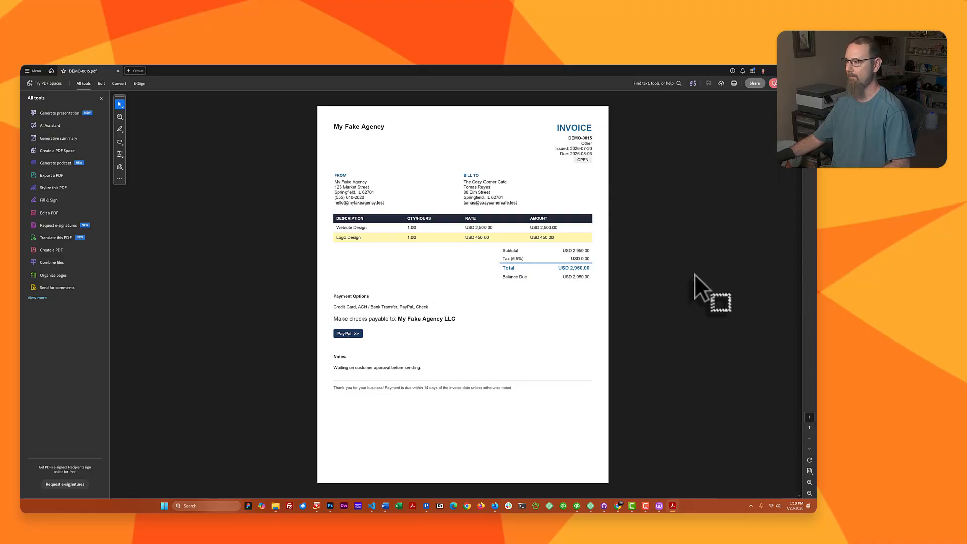
{"action": "key", "text": "alt+Tab"}
{"action": "key", "text": "alt+Tab"}
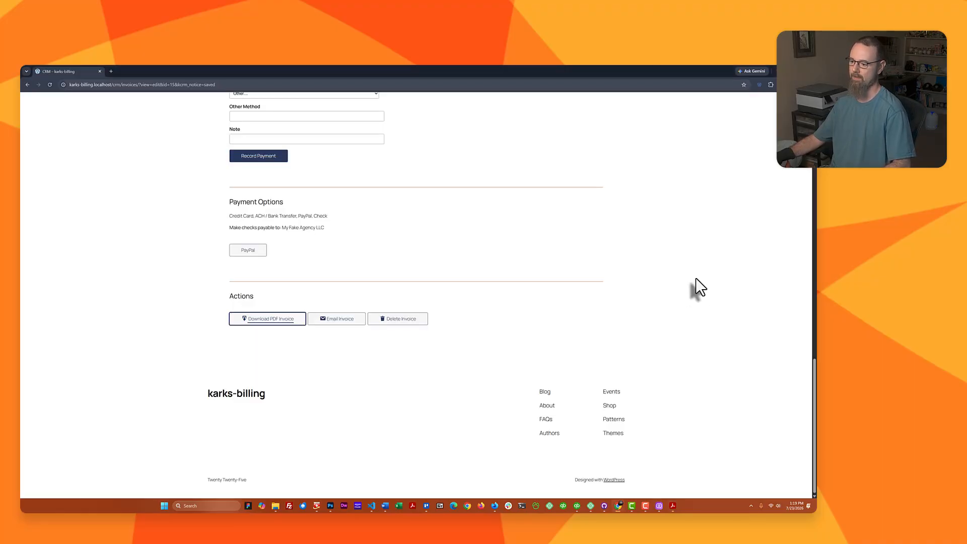
Step: Open the invoice's email form, review its recipient, subject and message fields, and cancel it without sending
{"action": "left_click", "coordinate": [338, 327]}
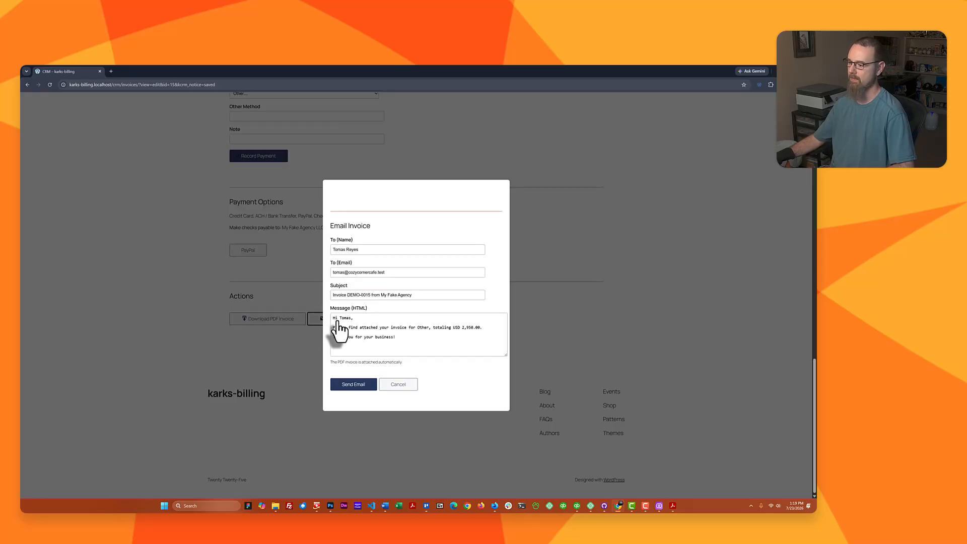
{"action": "left_click_drag", "start_coordinate": [359, 251], "coordinate": [324, 254]}
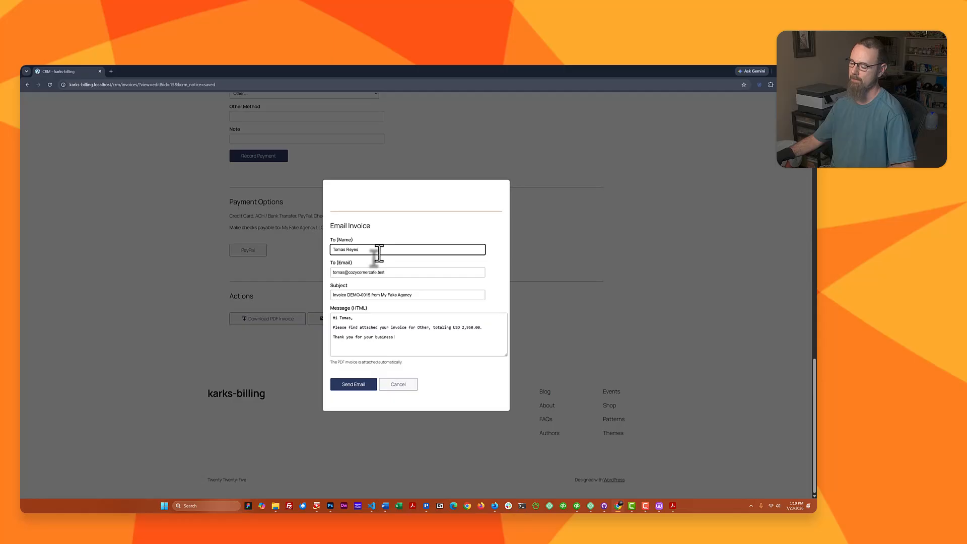
{"action": "left_click_drag", "start_coordinate": [400, 274], "coordinate": [320, 276]}
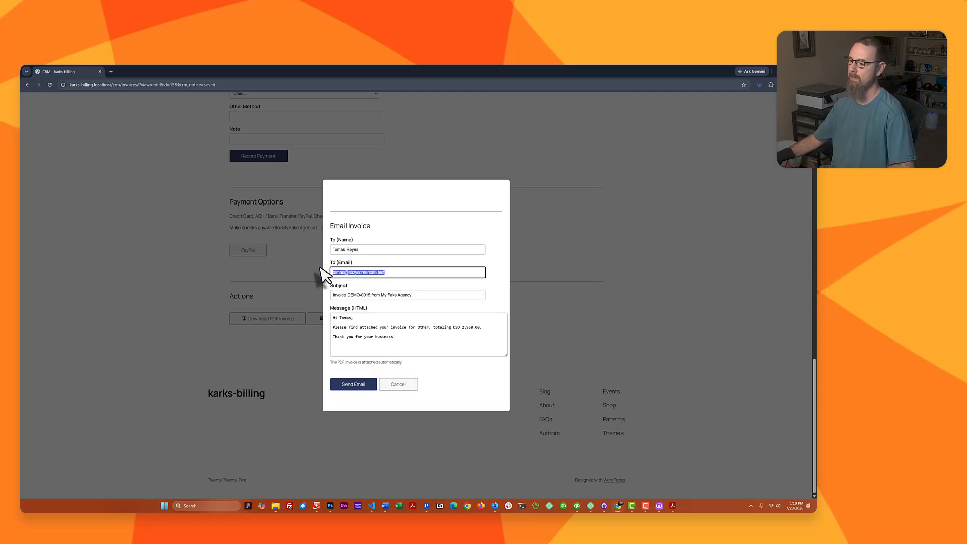
{"action": "left_click", "coordinate": [350, 319]}
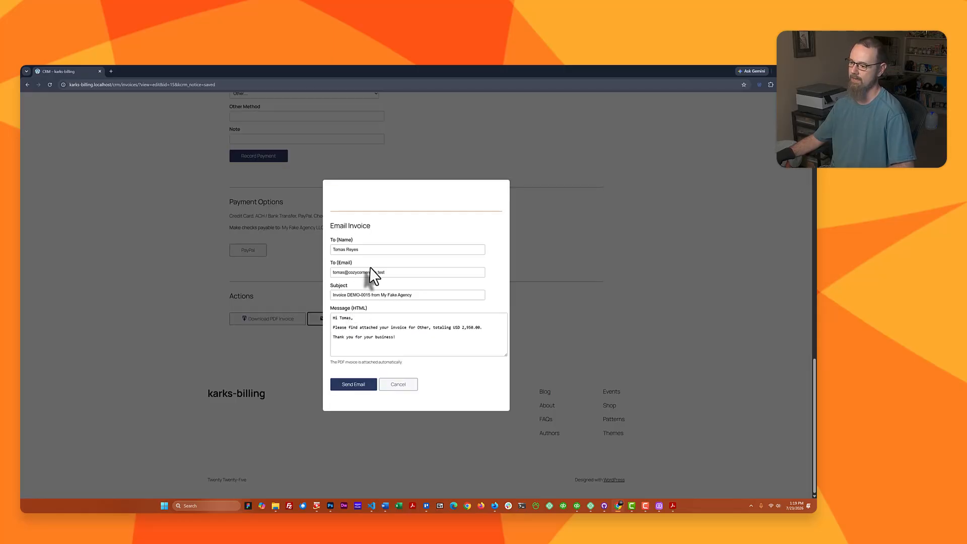
{"action": "left_click", "coordinate": [383, 296]}
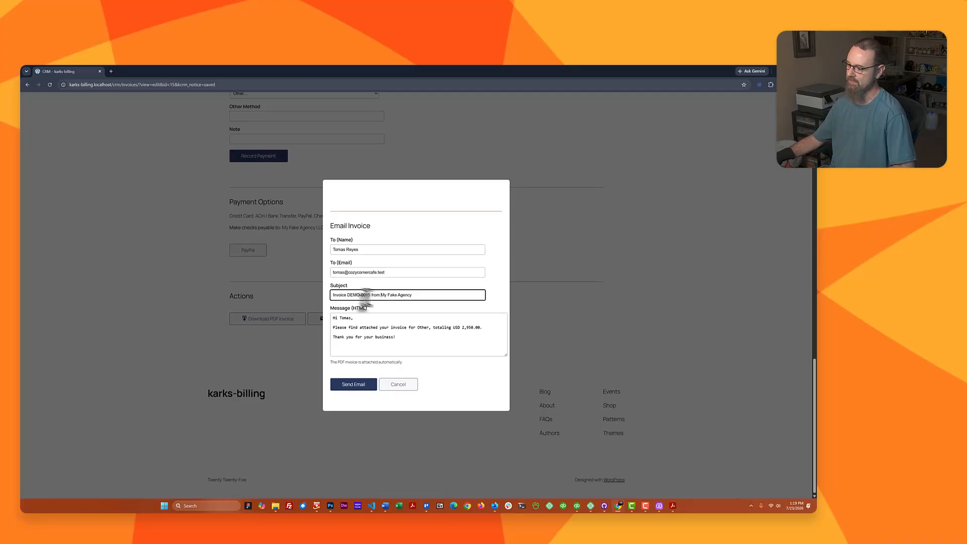
{"action": "left_click", "coordinate": [351, 336]}
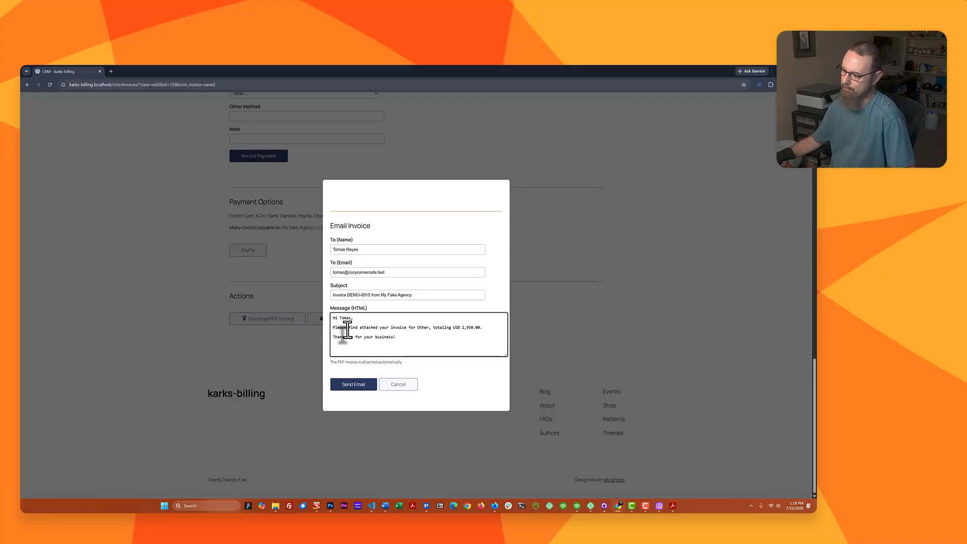
{"action": "left_click", "coordinate": [462, 328]}
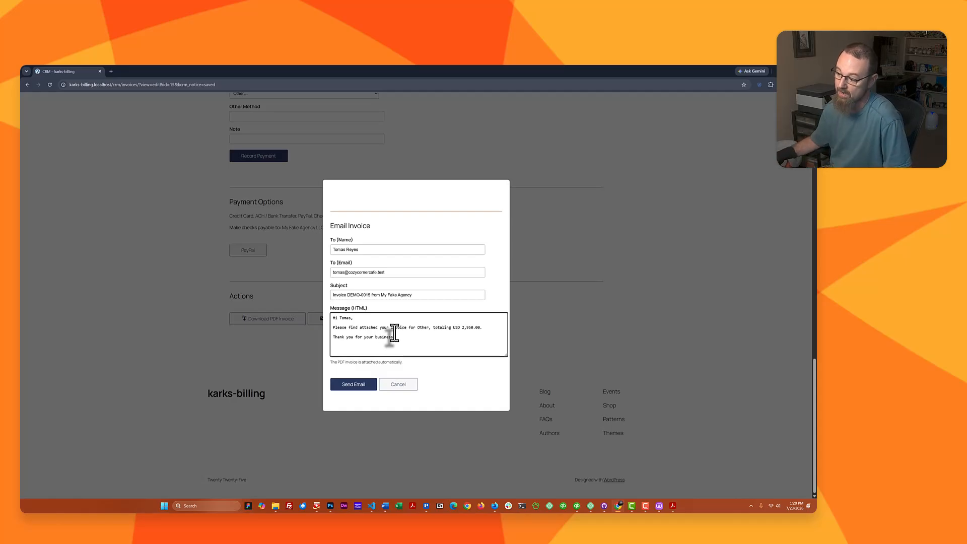
{"action": "left_click", "coordinate": [396, 384]}
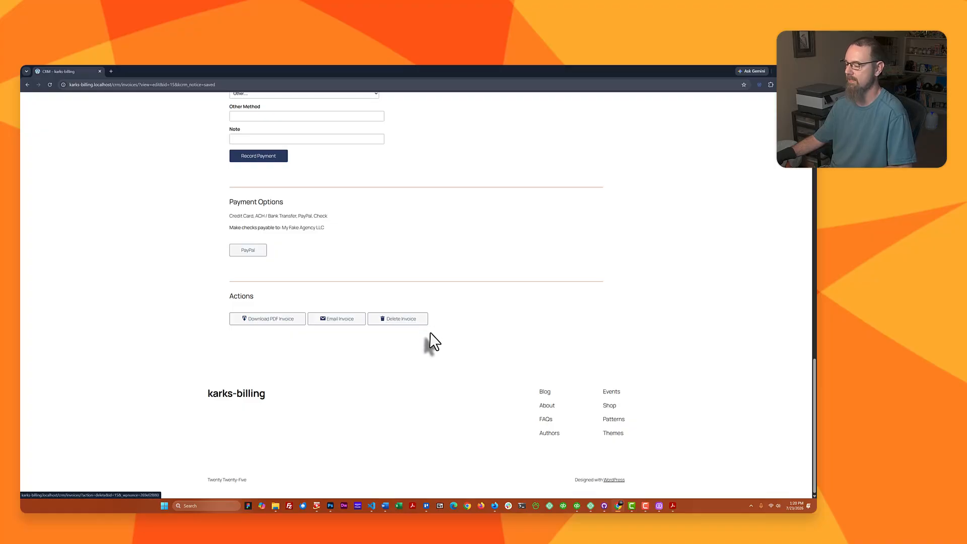
Step: Open the yearly revenue report, examine its monthly chart and payment table, and return to the reports overview
{"action": "scroll", "coordinate": [434, 342], "scroll_direction": "up", "scroll_amount": 15}
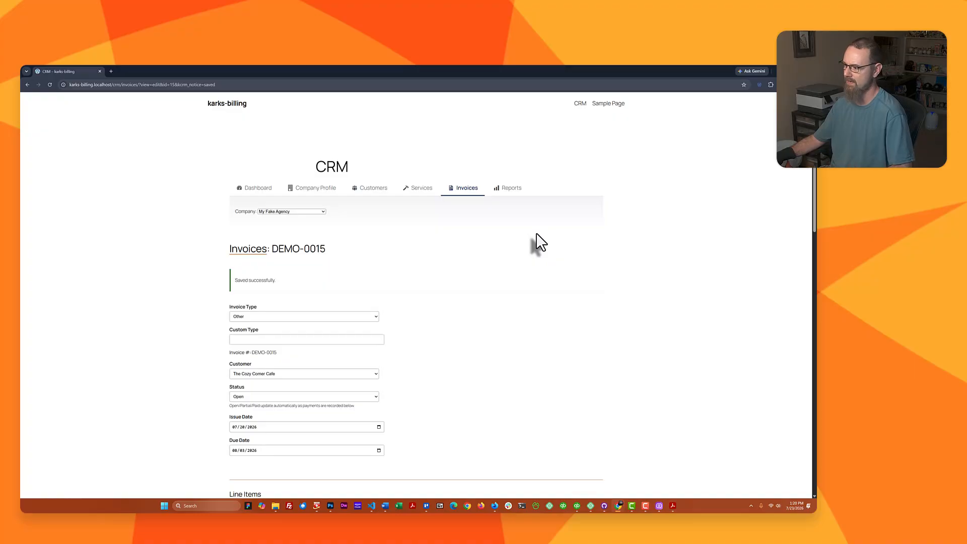
{"action": "left_click", "coordinate": [511, 188]}
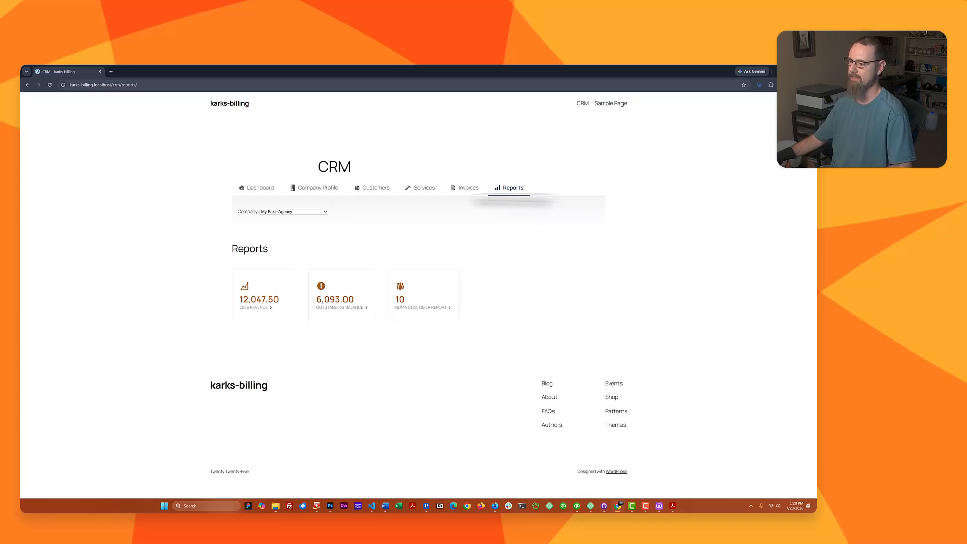
{"action": "left_click", "coordinate": [257, 302]}
{"action": "scroll", "coordinate": [217, 288], "scroll_direction": "down", "scroll_amount": 5}
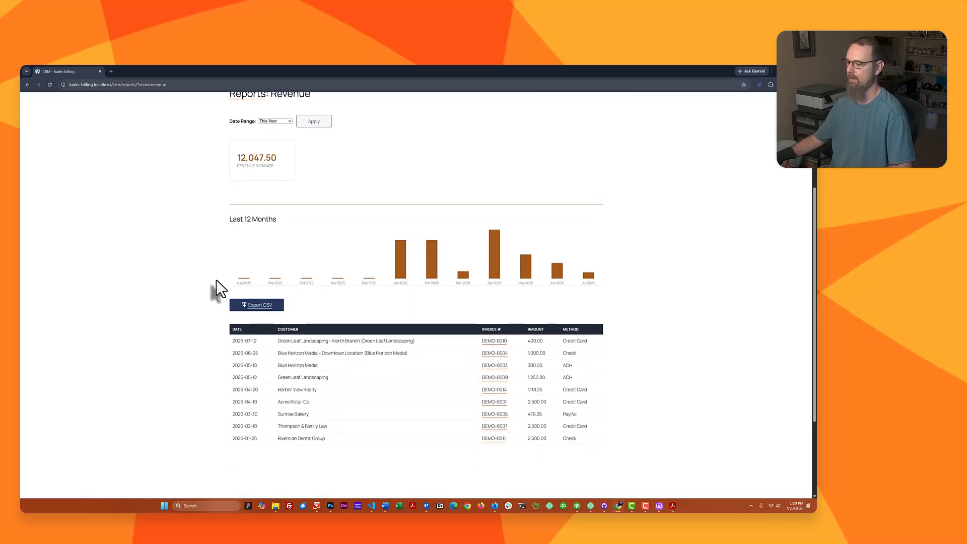
{"action": "scroll", "coordinate": [130, 243], "scroll_direction": "up", "scroll_amount": 1}
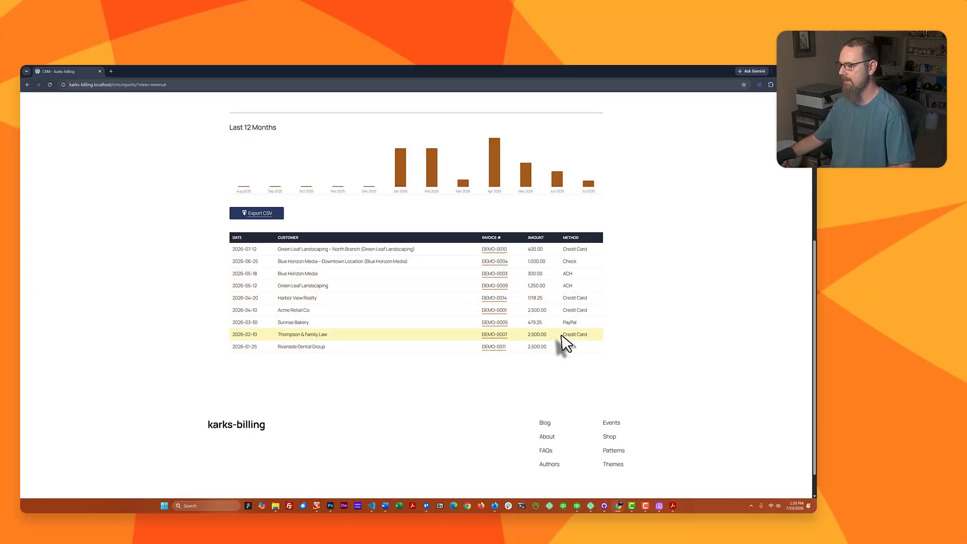
{"action": "scroll", "coordinate": [575, 327], "scroll_direction": "up", "scroll_amount": 4}
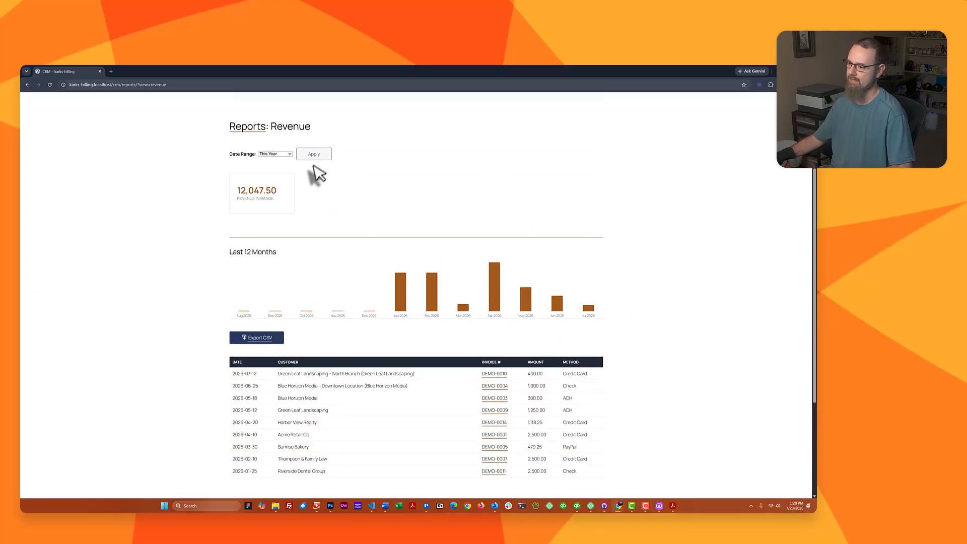
{"action": "left_click", "coordinate": [241, 125]}
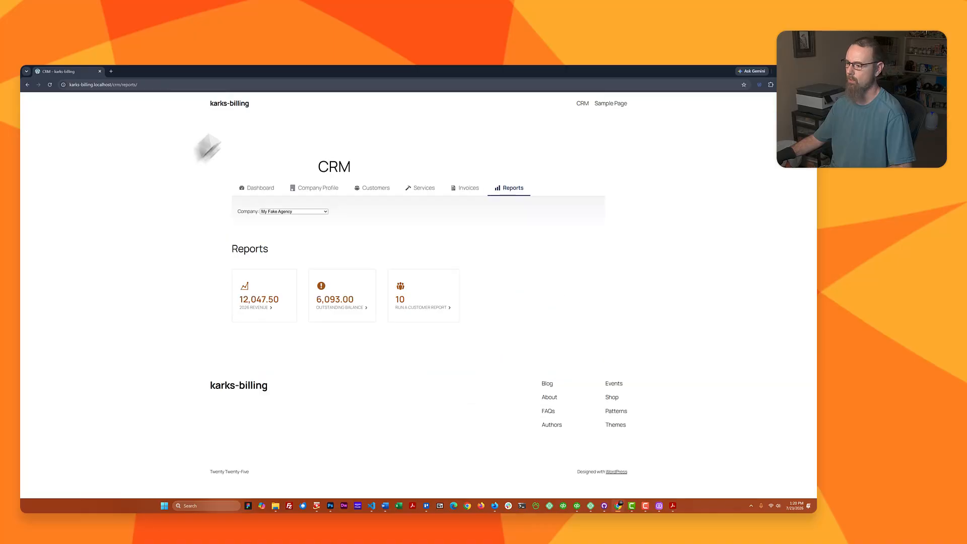
Step: Open the outstanding balance (aging) report, examine its overdue buckets and invoice list, and return to the reports overview
{"action": "left_click", "coordinate": [322, 295]}
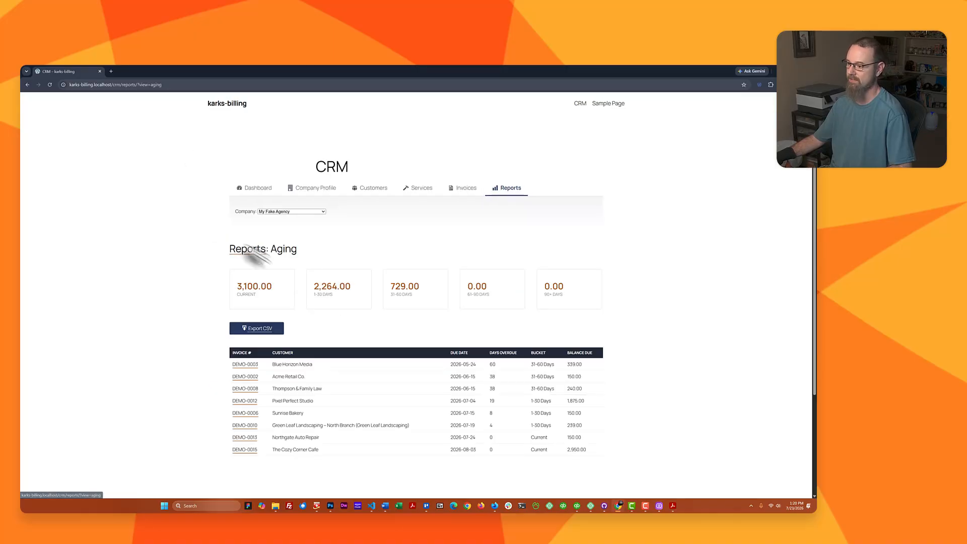
{"action": "scroll", "coordinate": [238, 252], "scroll_direction": "down", "scroll_amount": 4}
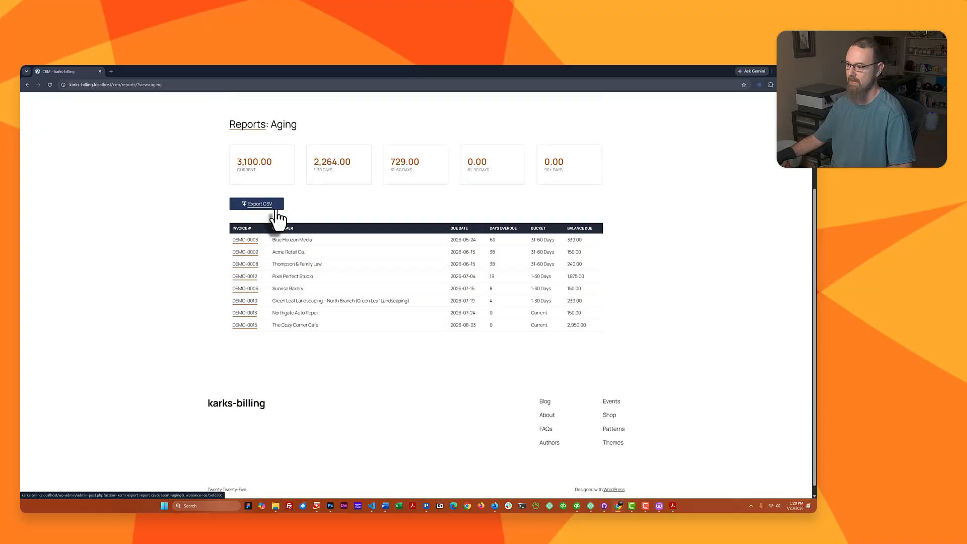
{"action": "scroll", "coordinate": [381, 237], "scroll_direction": "up", "scroll_amount": 2}
{"action": "key", "text": "alt+Left"}
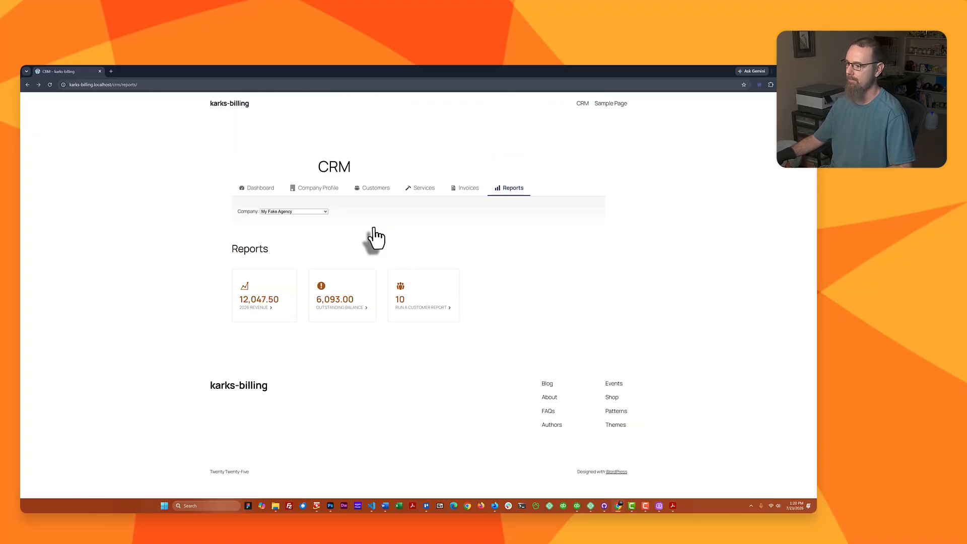
Step: Run a customer report for Blue Horizon Media and review its revenue, outstanding balance and payments
{"action": "left_click", "coordinate": [421, 305]}
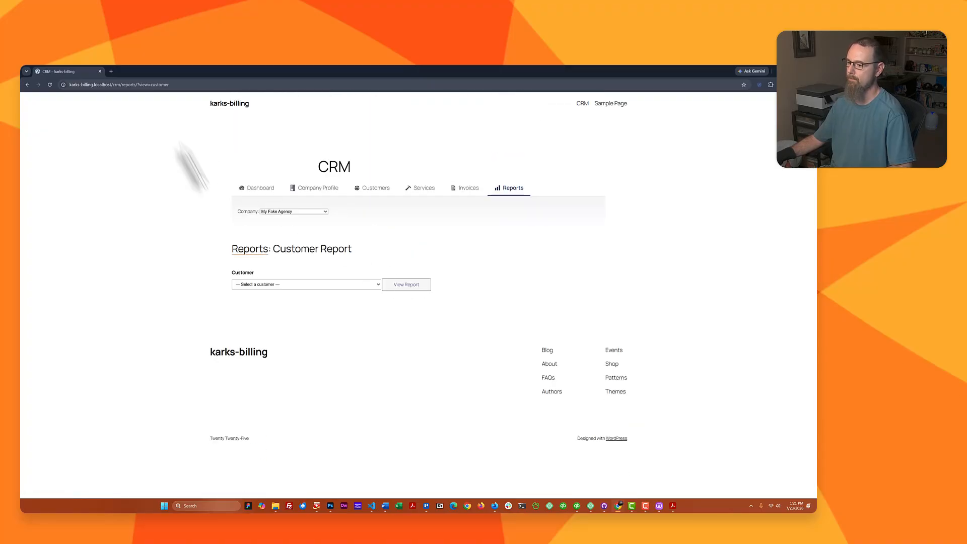
{"action": "left_click", "coordinate": [264, 285]}
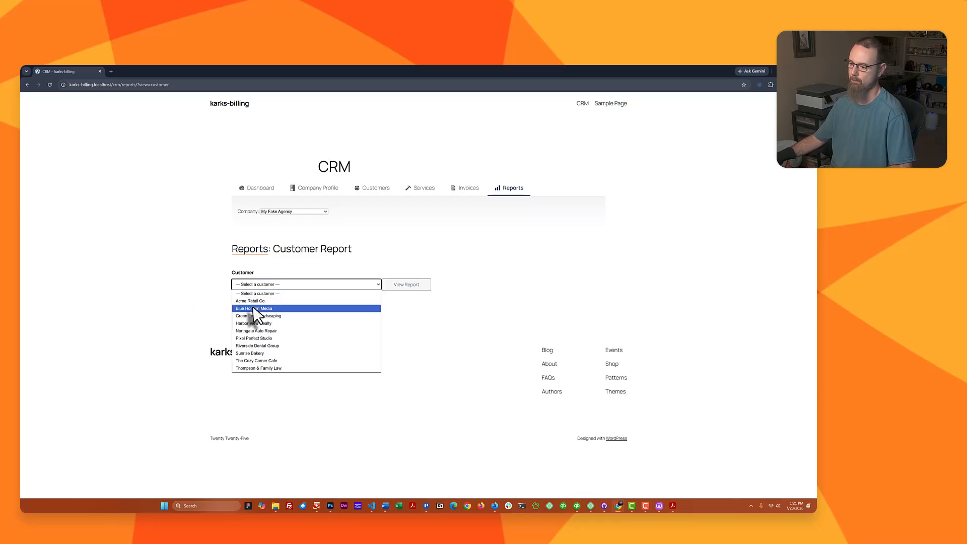
{"action": "left_click", "coordinate": [254, 309]}
{"action": "left_click", "coordinate": [407, 285]}
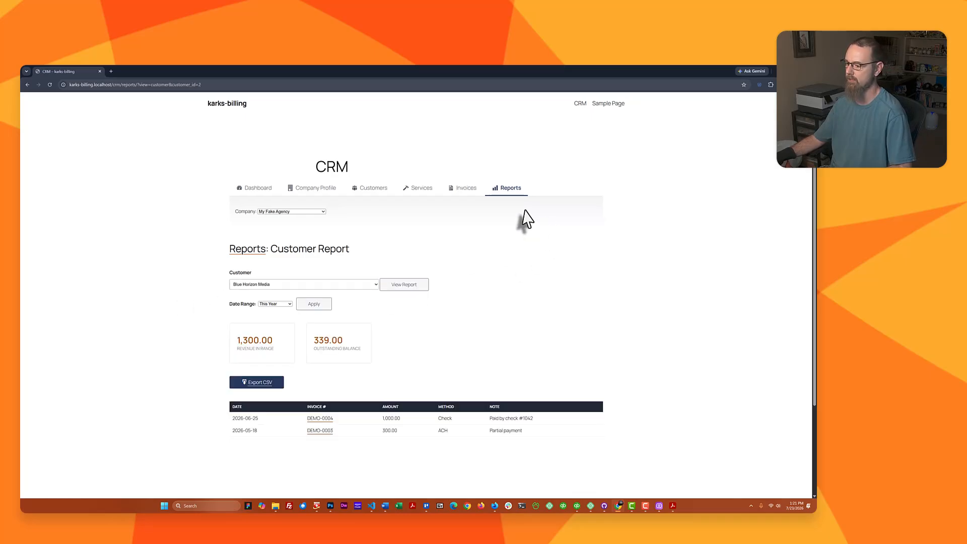
{"action": "scroll", "coordinate": [241, 266], "scroll_direction": "down", "scroll_amount": 2}
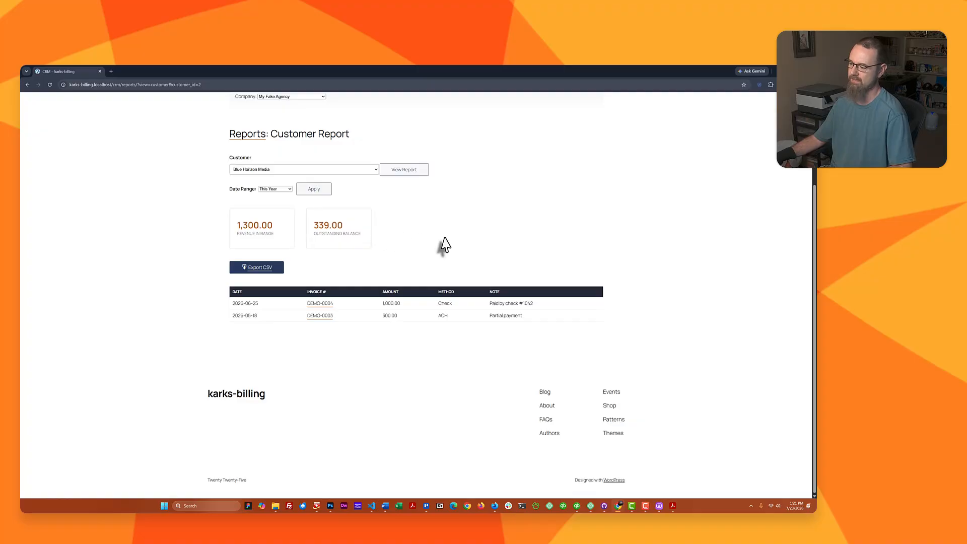
{"action": "scroll", "coordinate": [446, 250], "scroll_direction": "up", "scroll_amount": 3}
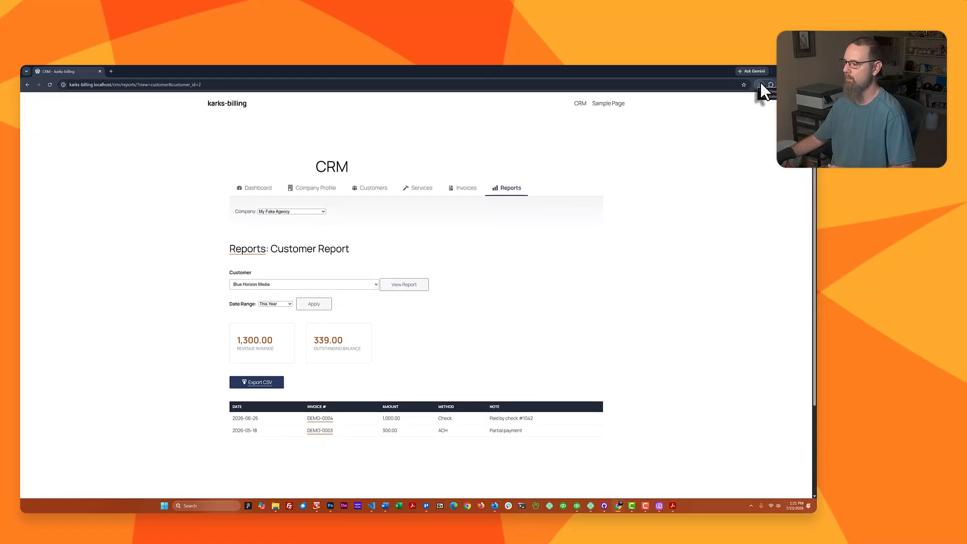
Step: Go to the WordPress admin's Add User form and examine the available roles, including CRM Manager, keeping Subscriber selected
{"action": "left_click", "coordinate": [257, 189]}
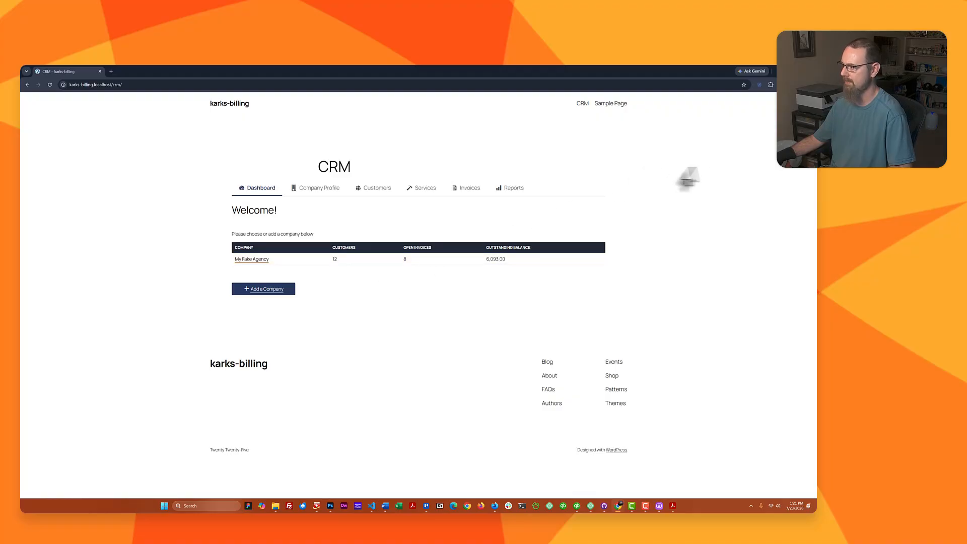
{"action": "left_click", "coordinate": [760, 85]}
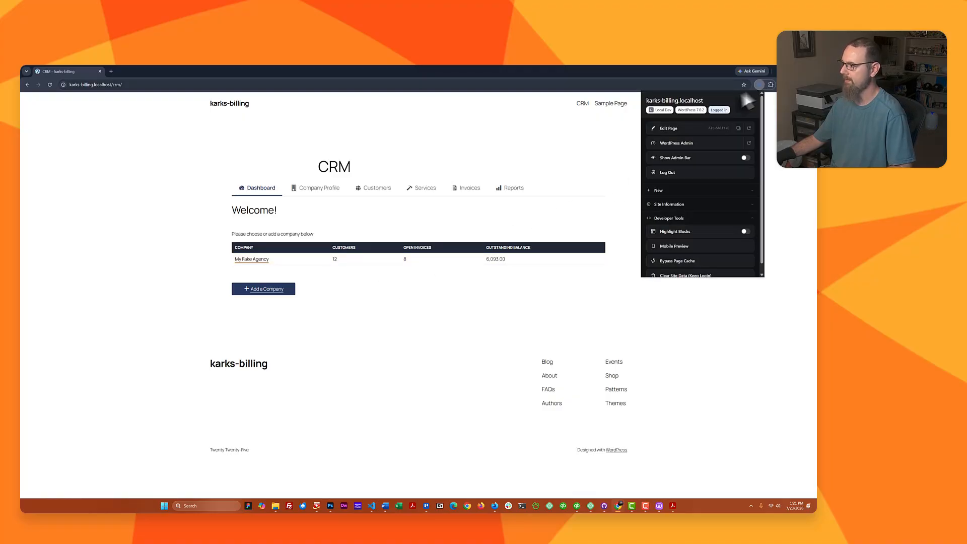
{"action": "left_click", "coordinate": [677, 143]}
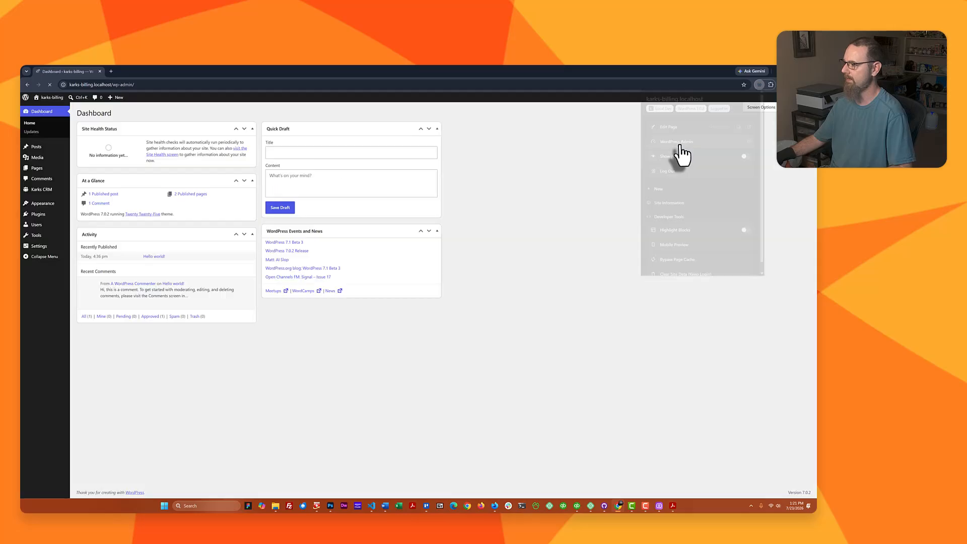
{"action": "left_click", "coordinate": [35, 225]}
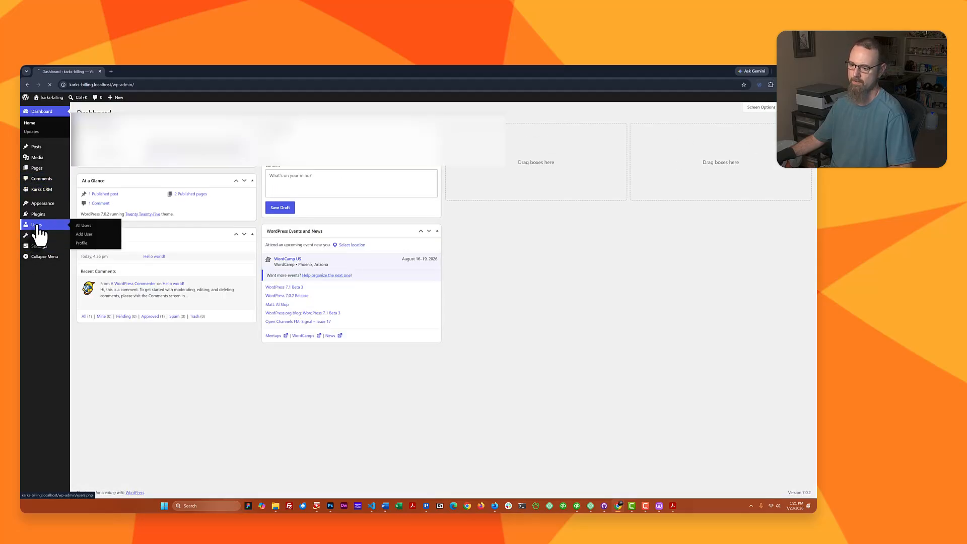
{"action": "left_click", "coordinate": [108, 112]}
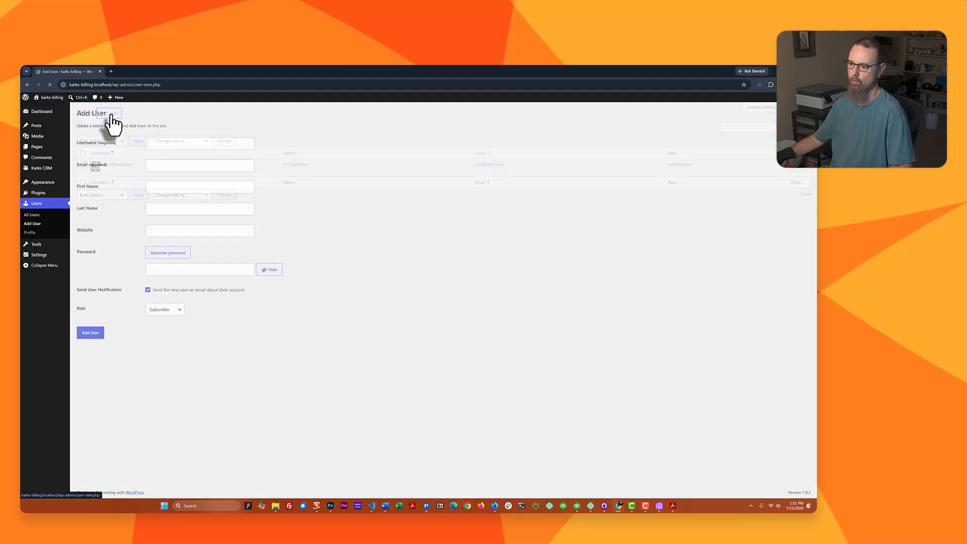
{"action": "left_click", "coordinate": [167, 314]}
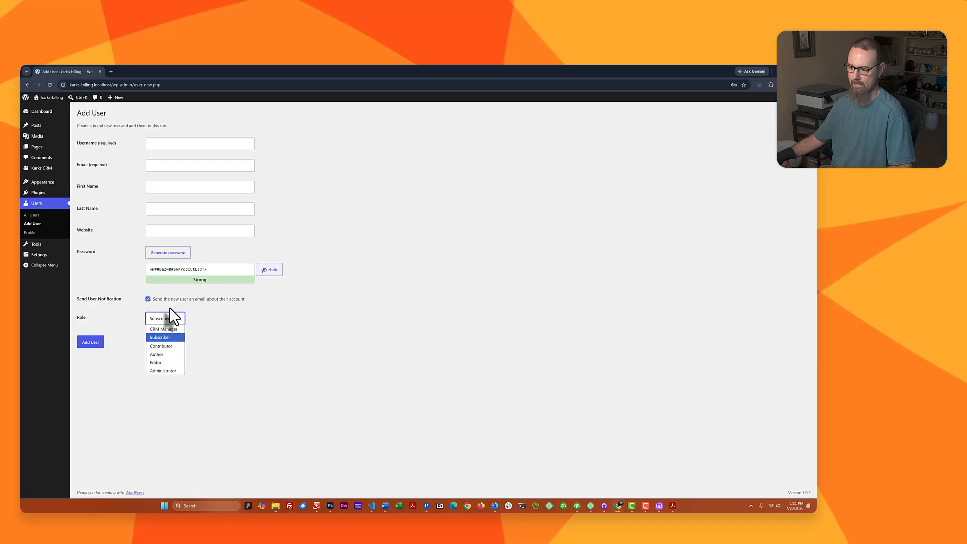
{"action": "left_click", "coordinate": [198, 325]}
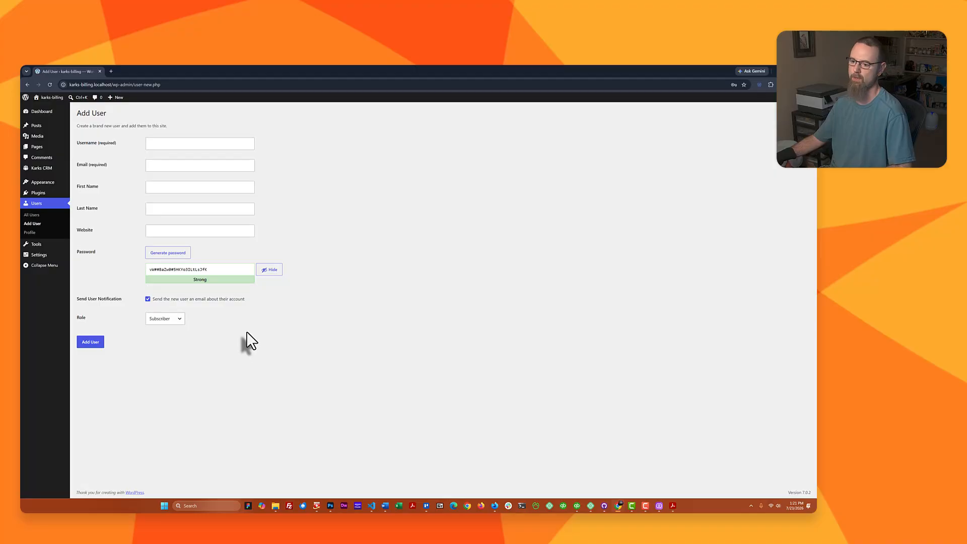
{"action": "key", "text": "F5"}
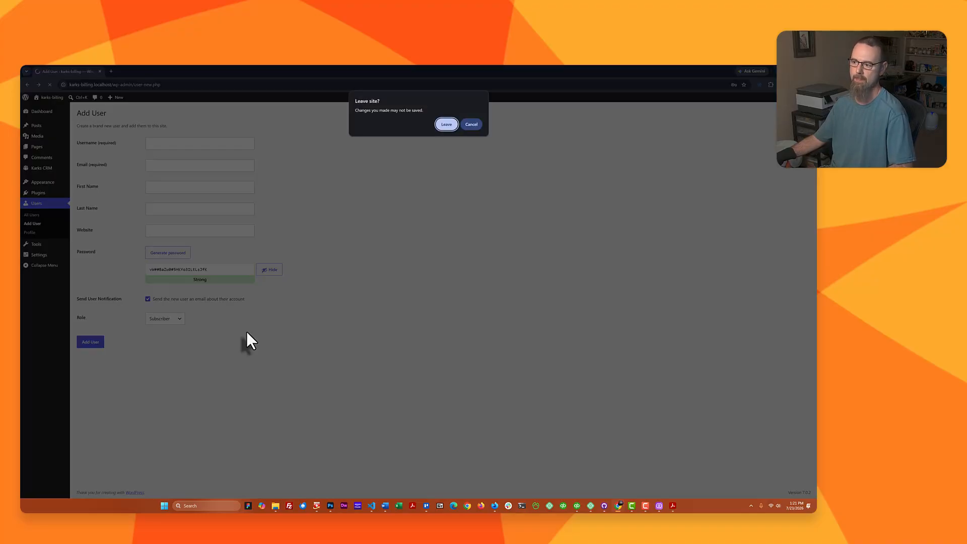
{"action": "left_click", "coordinate": [468, 125]}
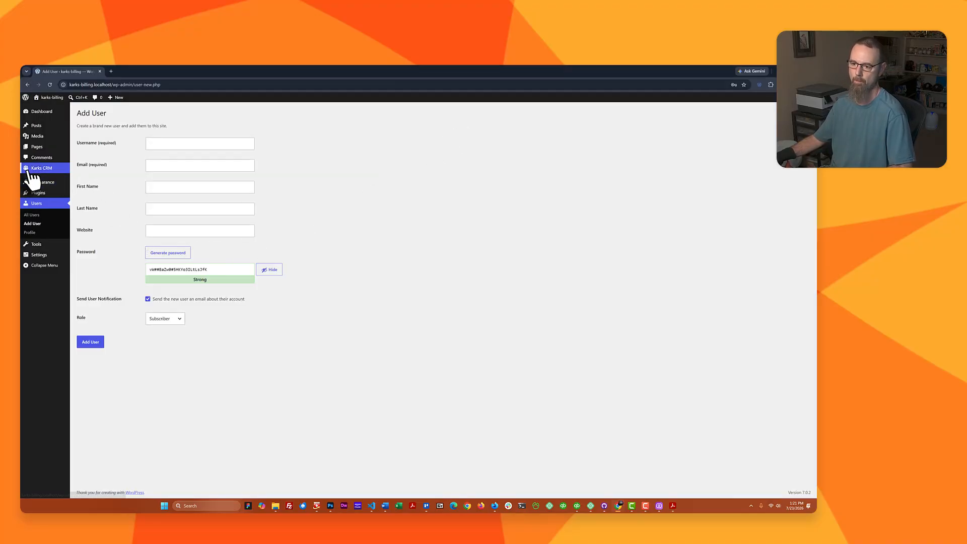
Step: Open the My Fake Agency company record in Karks CRM and upload the My Fake Agency image as its logo
{"action": "left_click", "coordinate": [31, 171]}
{"action": "left_click", "coordinate": [443, 135]}
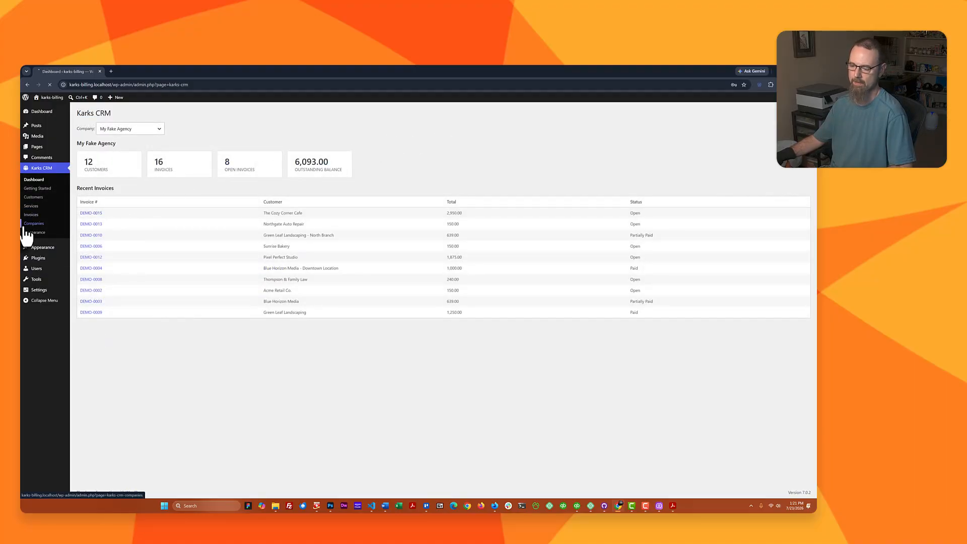
{"action": "left_click", "coordinate": [95, 135]}
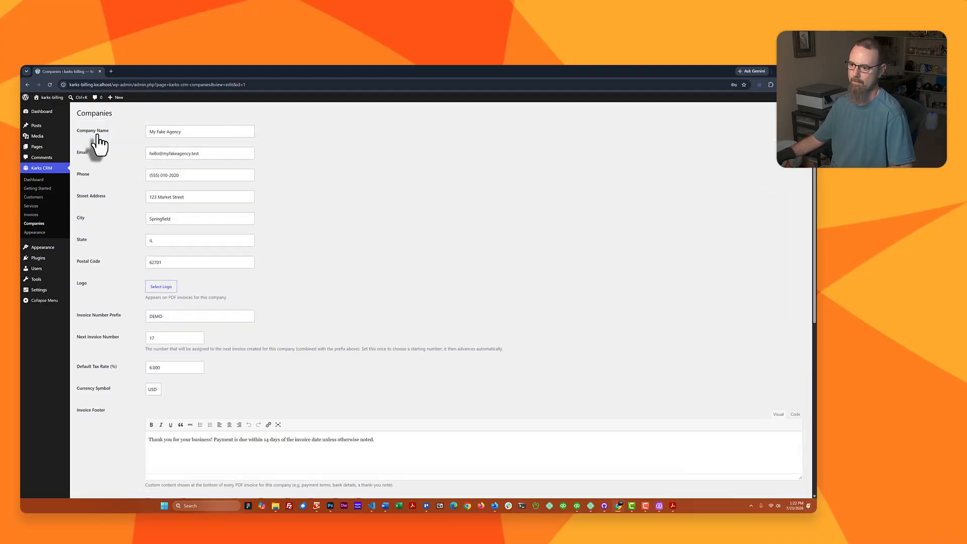
{"action": "left_click", "coordinate": [171, 287]}
{"action": "left_click", "coordinate": [412, 265]}
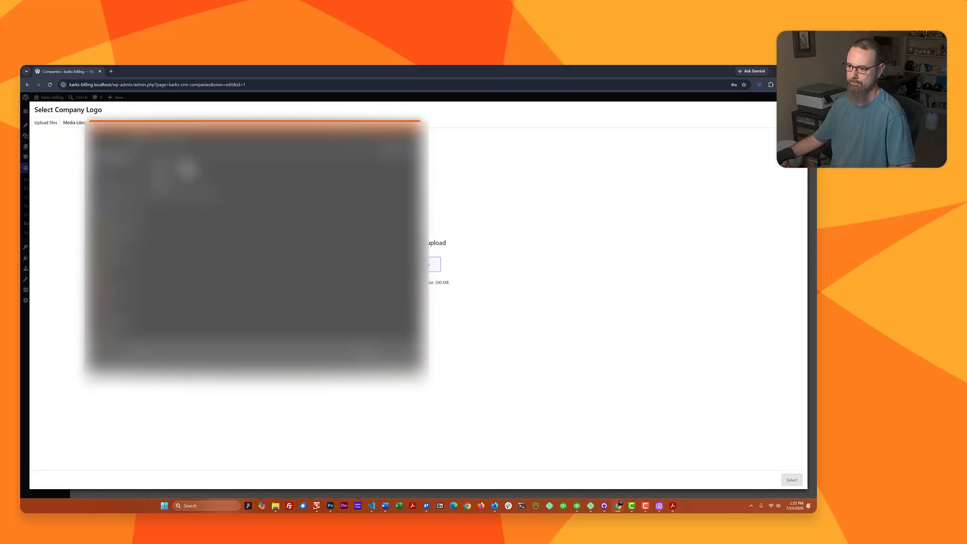
{"action": "double_click", "coordinate": [180, 172]}
{"action": "left_click", "coordinate": [791, 481]}
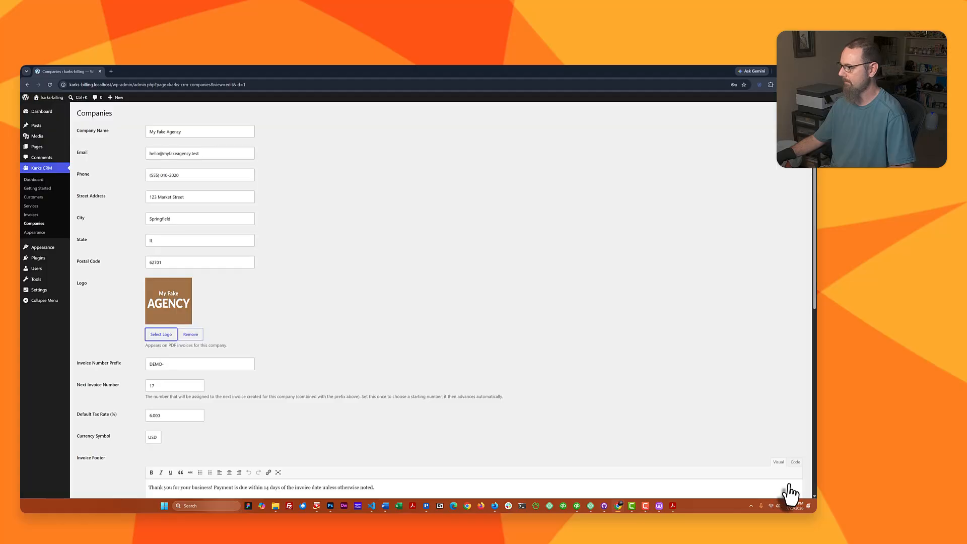
Step: Review the invoice footer, payment and email settings, save the My Fake Agency company record, and open the Karks CRM Appearance colors
{"action": "scroll", "coordinate": [227, 305], "scroll_direction": "down", "scroll_amount": 1}
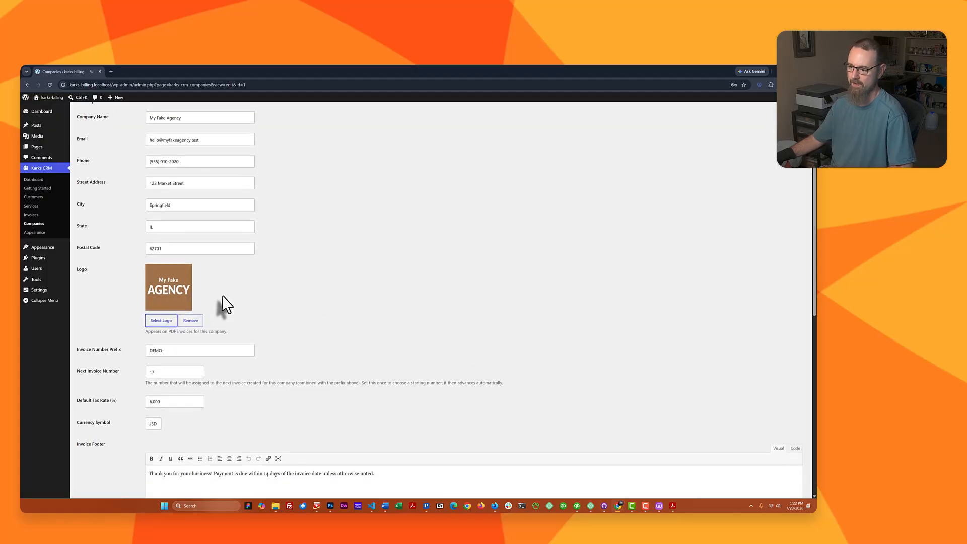
{"action": "scroll", "coordinate": [226, 305], "scroll_direction": "down", "scroll_amount": 6}
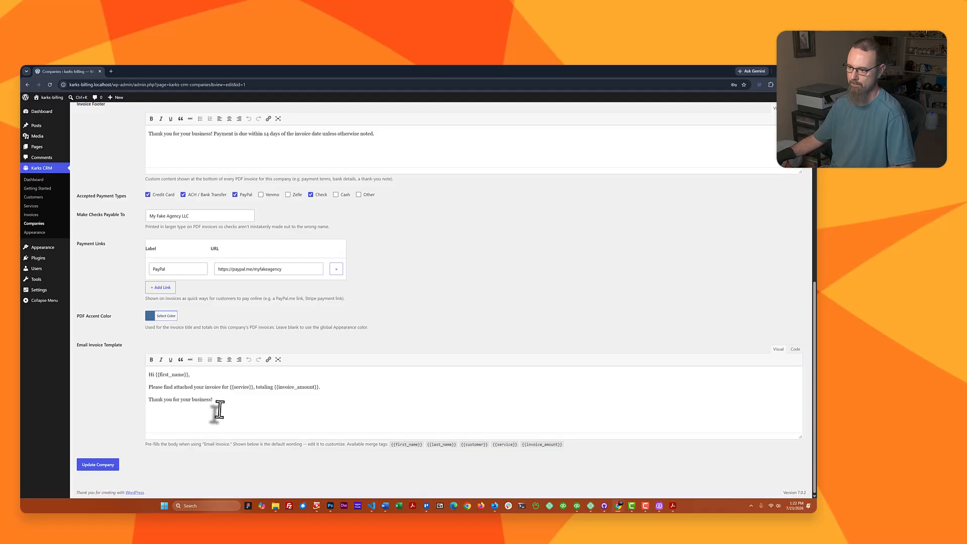
{"action": "scroll", "coordinate": [194, 389], "scroll_direction": "up", "scroll_amount": 1}
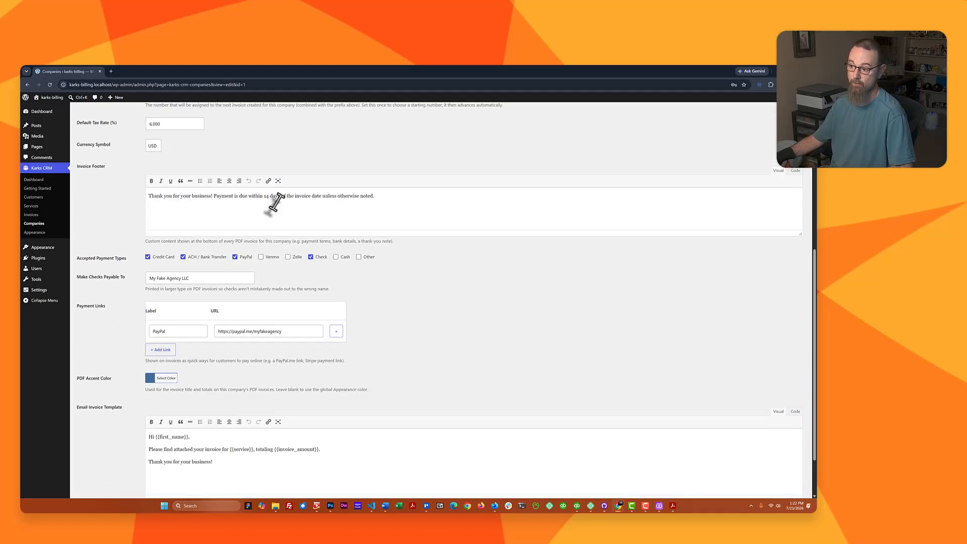
{"action": "left_click", "coordinate": [354, 197]}
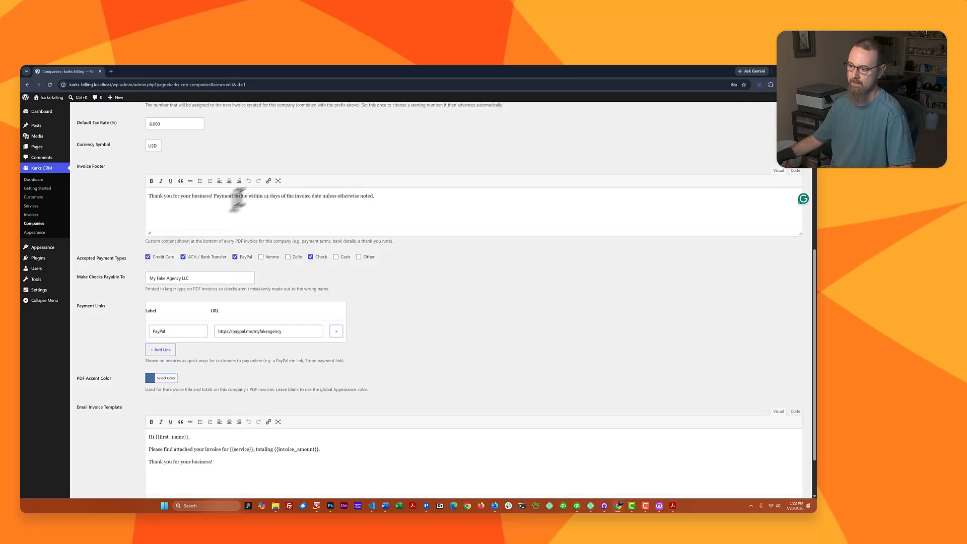
{"action": "scroll", "coordinate": [222, 288], "scroll_direction": "down", "scroll_amount": 1}
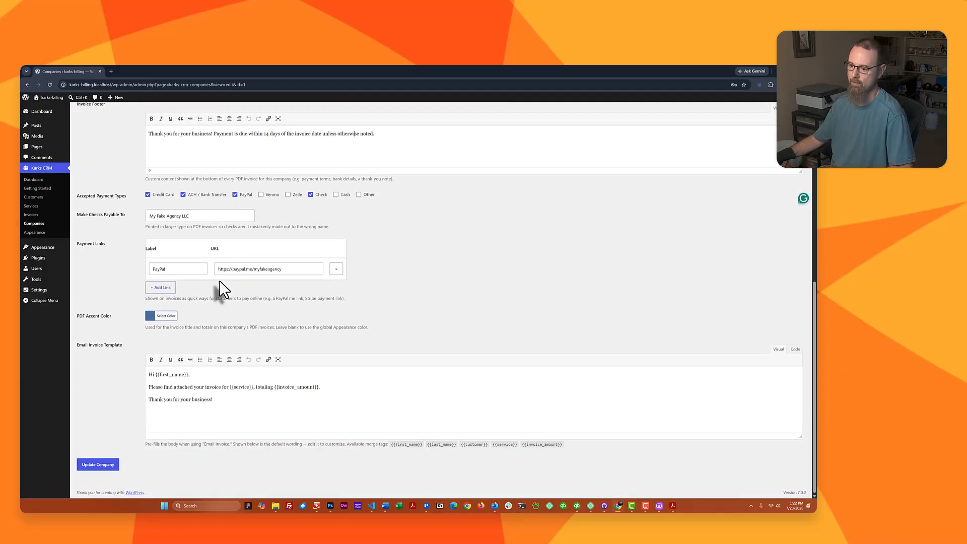
{"action": "left_click", "coordinate": [108, 467]}
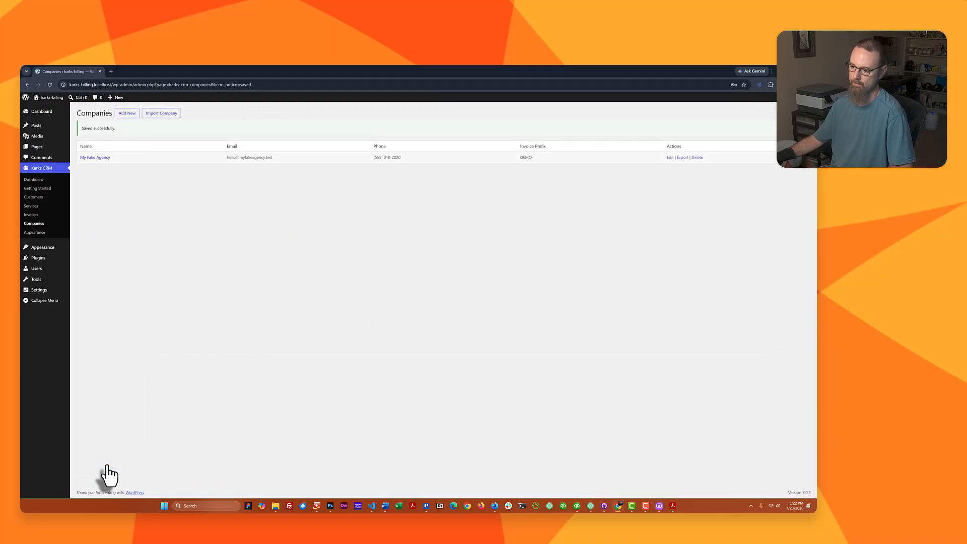
{"action": "left_click", "coordinate": [36, 233]}
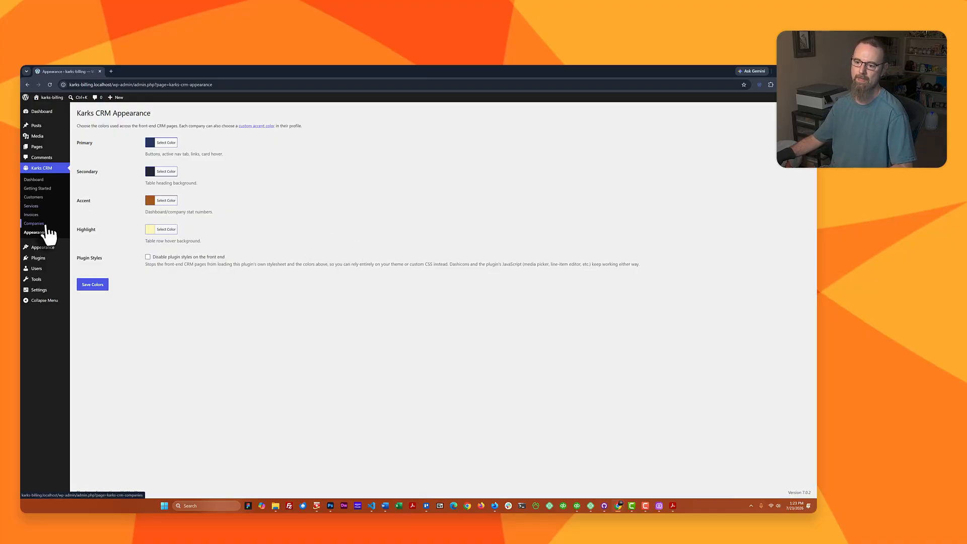
Step: Open The Cozy Corner Cafe's open invoice from the Karks CRM invoice list and download it as a PDF
{"action": "left_click", "coordinate": [32, 216]}
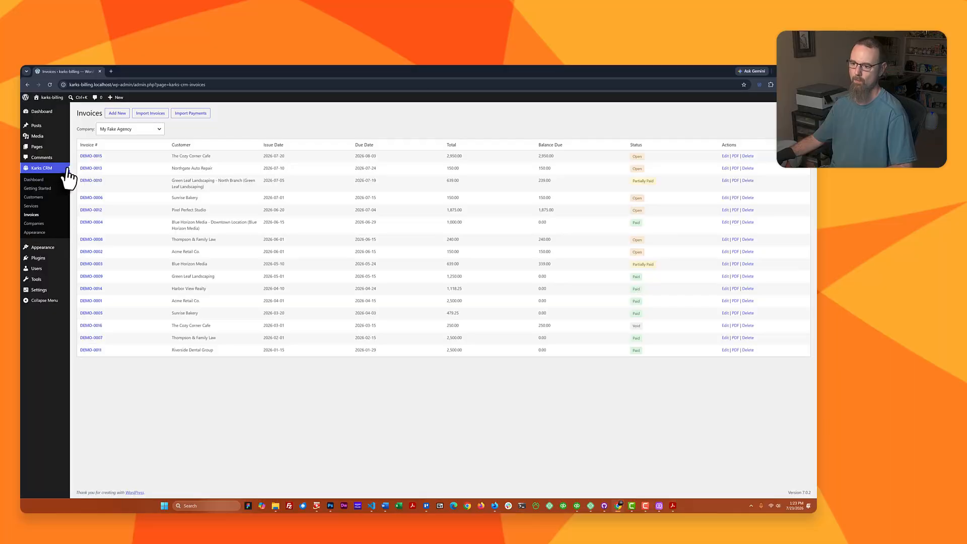
{"action": "left_click", "coordinate": [93, 156]}
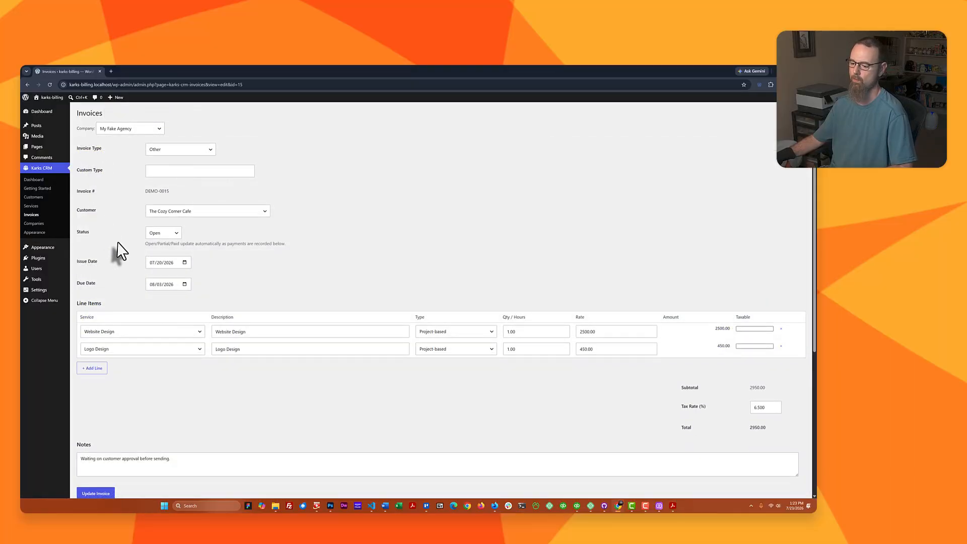
{"action": "scroll", "coordinate": [116, 262], "scroll_direction": "down", "scroll_amount": 4}
{"action": "scroll", "coordinate": [121, 272], "scroll_direction": "down", "scroll_amount": 1}
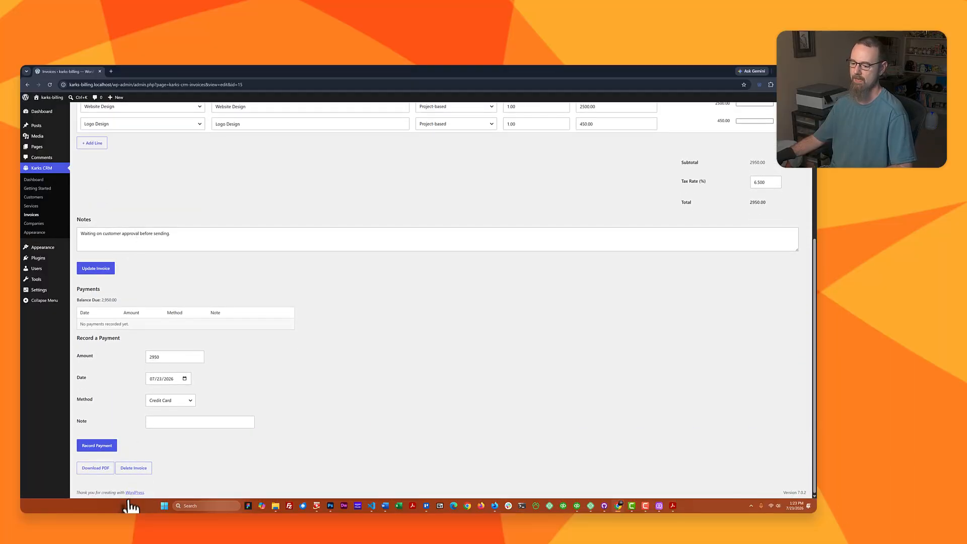
{"action": "left_click", "coordinate": [95, 468]}
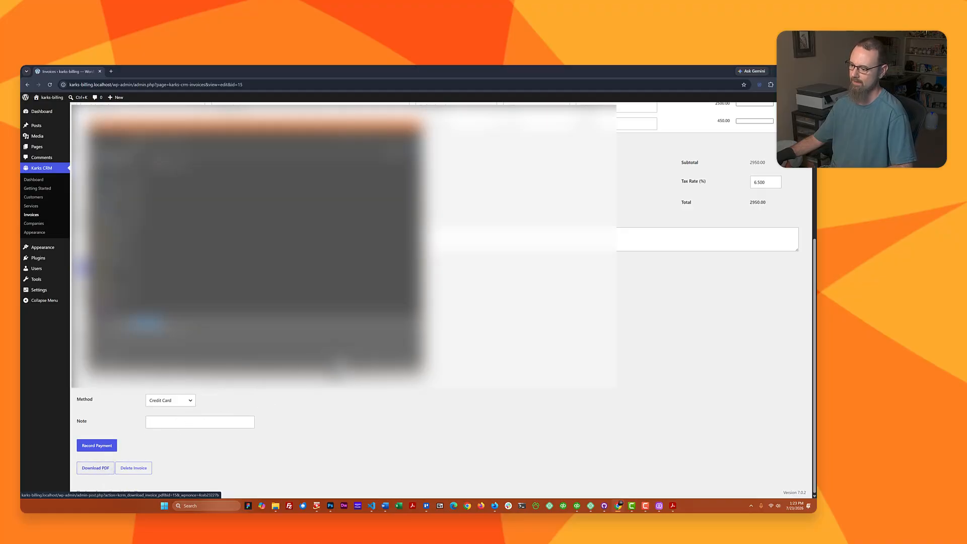
{"action": "left_click", "coordinate": [368, 359]}
Step: Open the newly downloaded invoice PDF from File Explorer, check the logo and layout, and return to the browser
{"action": "left_click", "coordinate": [278, 507]}
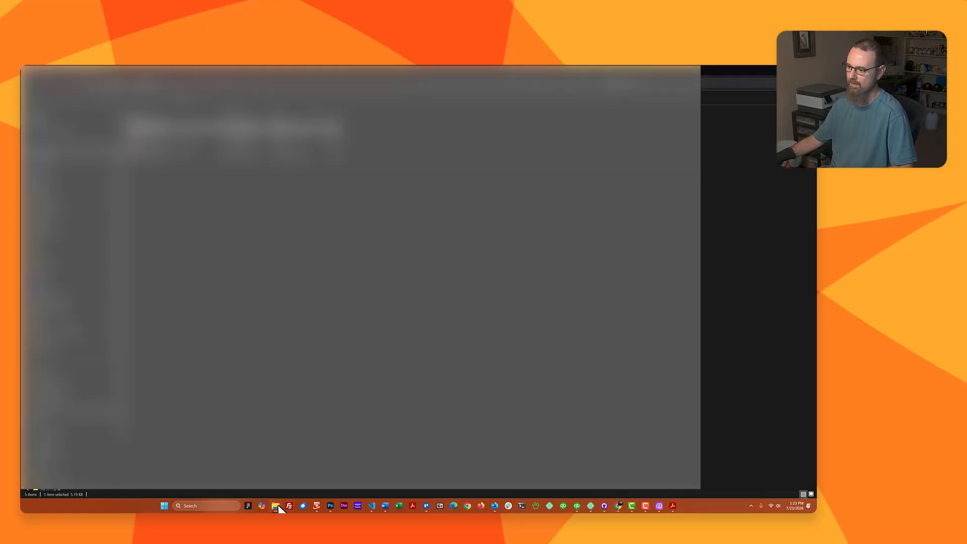
{"action": "left_click", "coordinate": [163, 160]}
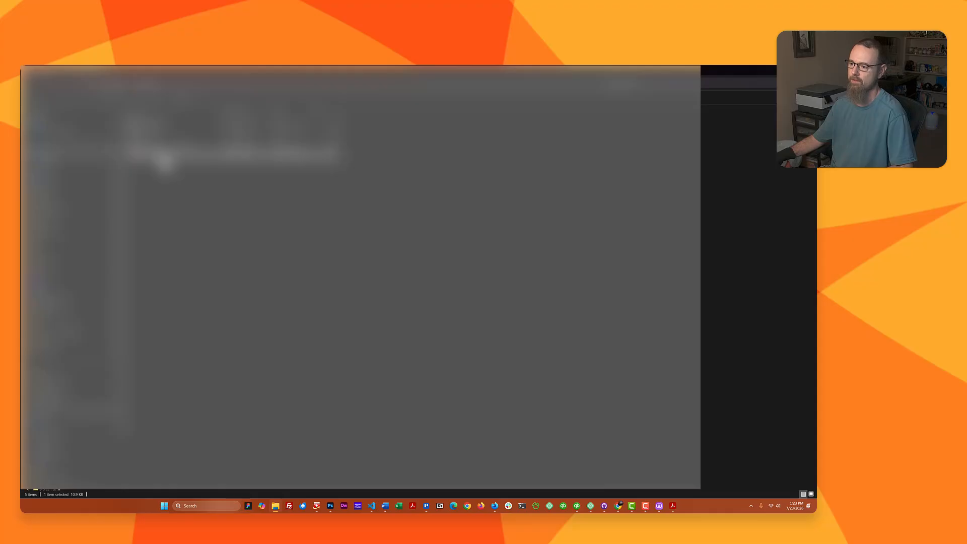
{"action": "double_click", "coordinate": [164, 160]}
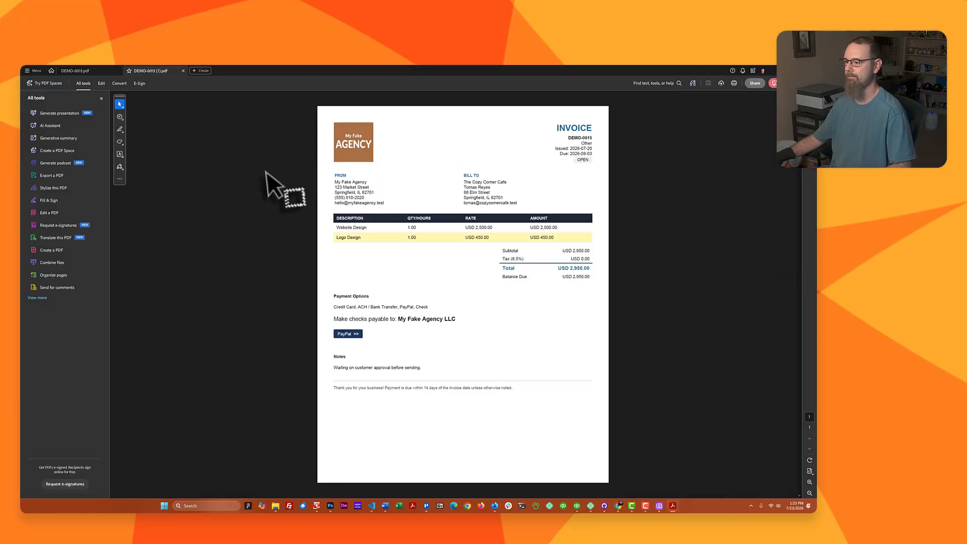
{"action": "key", "text": "alt+Tab"}
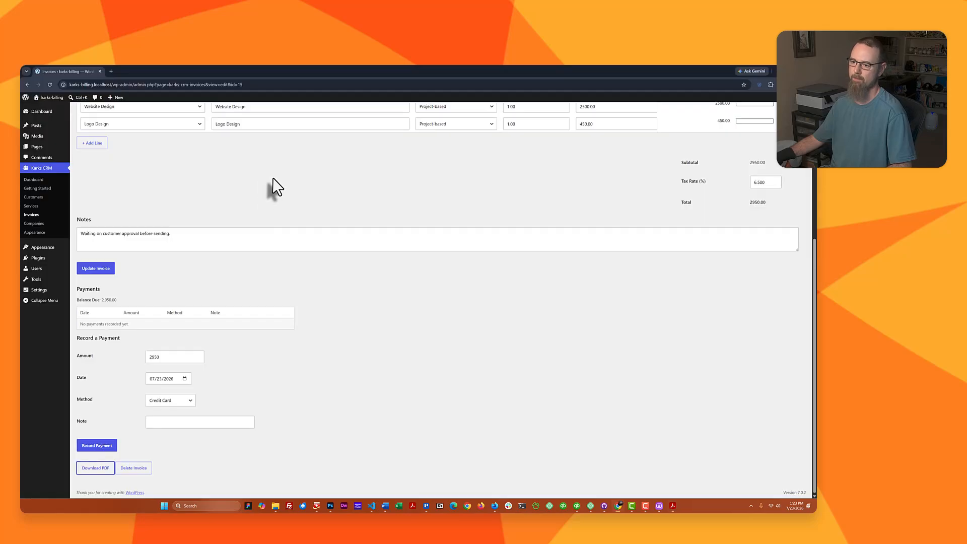
Step: Visit the site's front-end CRM and review the My Fake Agency company profile with its logo, statistics and customer list
{"action": "left_click", "coordinate": [38, 97]}
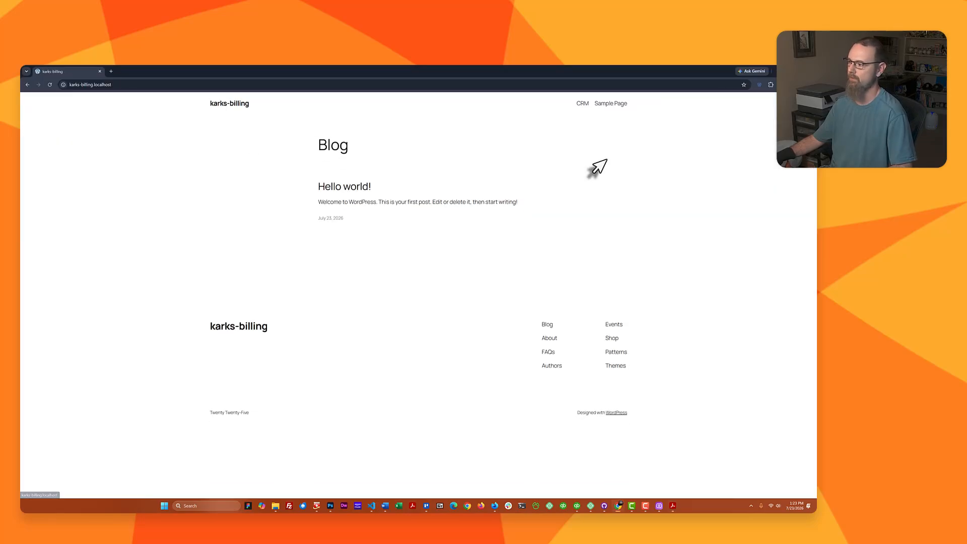
{"action": "left_click", "coordinate": [582, 104]}
{"action": "left_click", "coordinate": [317, 188]}
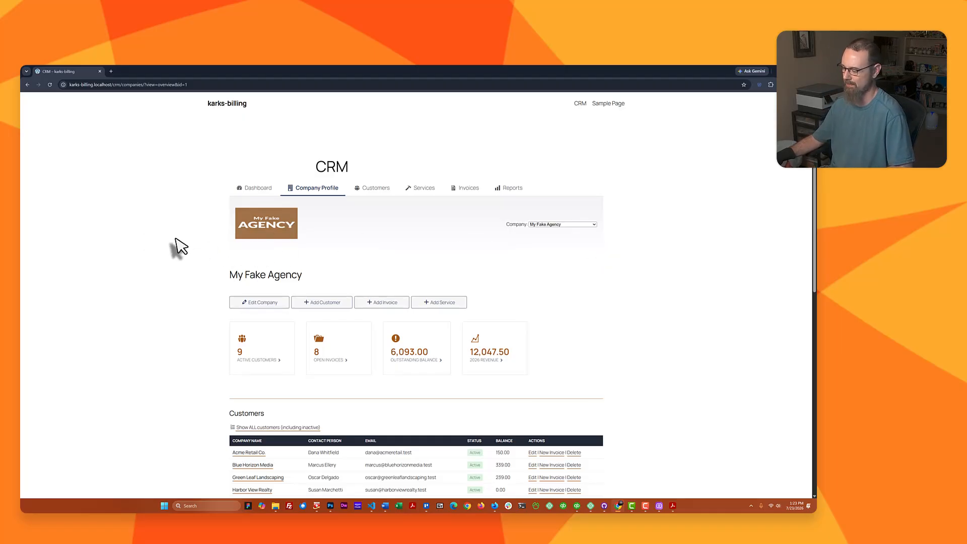
{"action": "scroll", "coordinate": [154, 239], "scroll_direction": "down", "scroll_amount": 10}
{"action": "scroll", "coordinate": [153, 239], "scroll_direction": "up", "scroll_amount": 10}
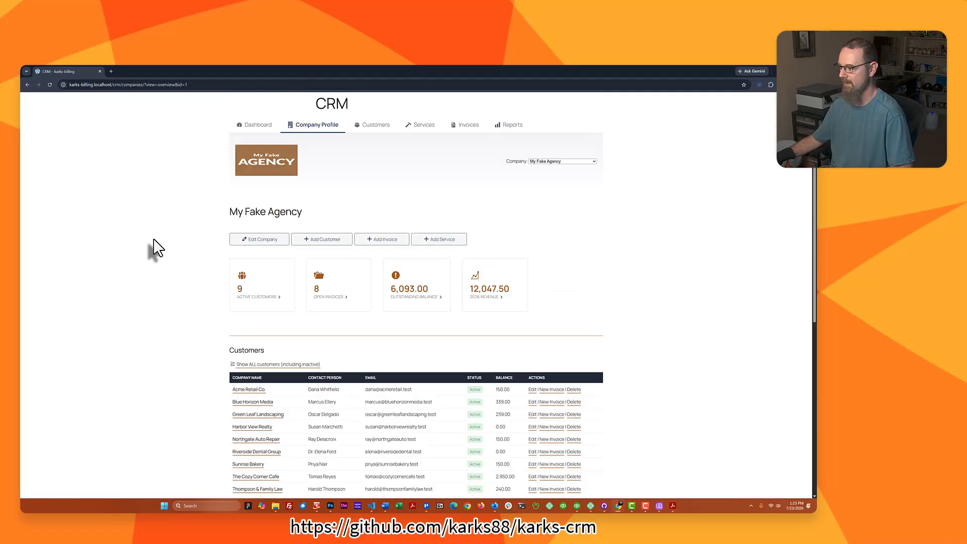